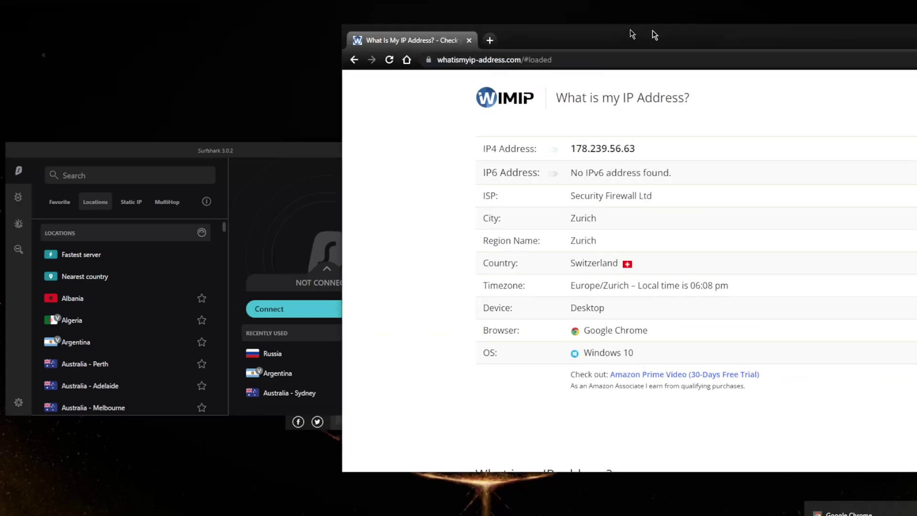
Move the WhatIsMyIP browser window left so it sits beside the connected ExpressVPN app.
{"action": "left_click_drag", "start_coordinate": [652, 30], "coordinate": [319, 32]}
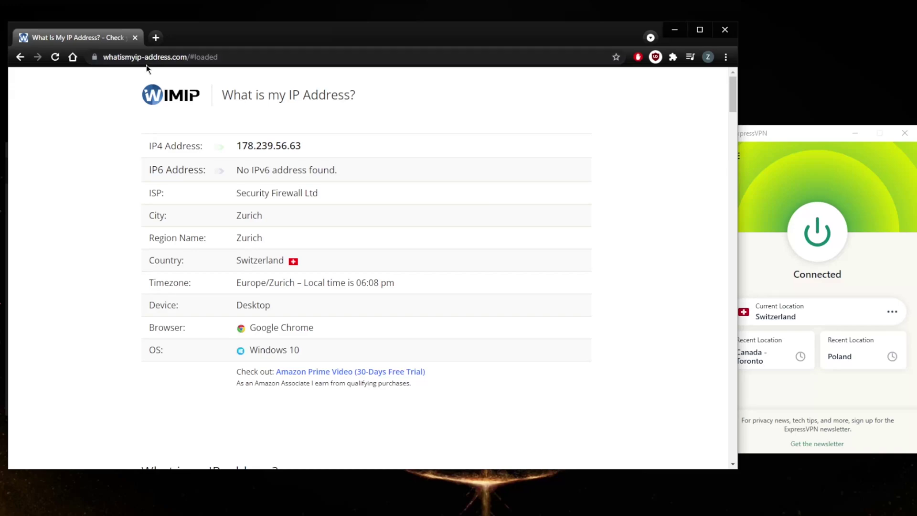
Narrow the browser to uncover ExpressVPN, preview IPVanish and Surfshark, then return to the IP lookup page.
{"action": "left_click_drag", "start_coordinate": [741, 92], "coordinate": [720, 96]}
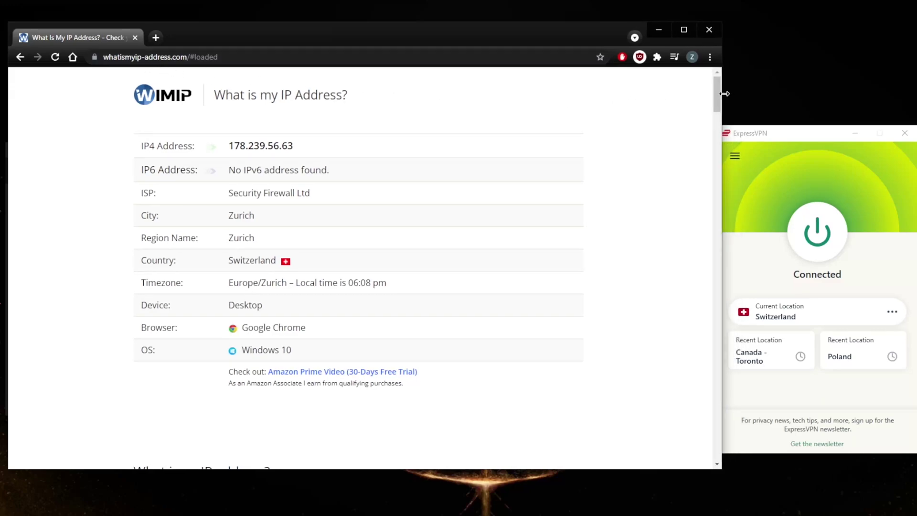
{"action": "left_click", "coordinate": [786, 165]}
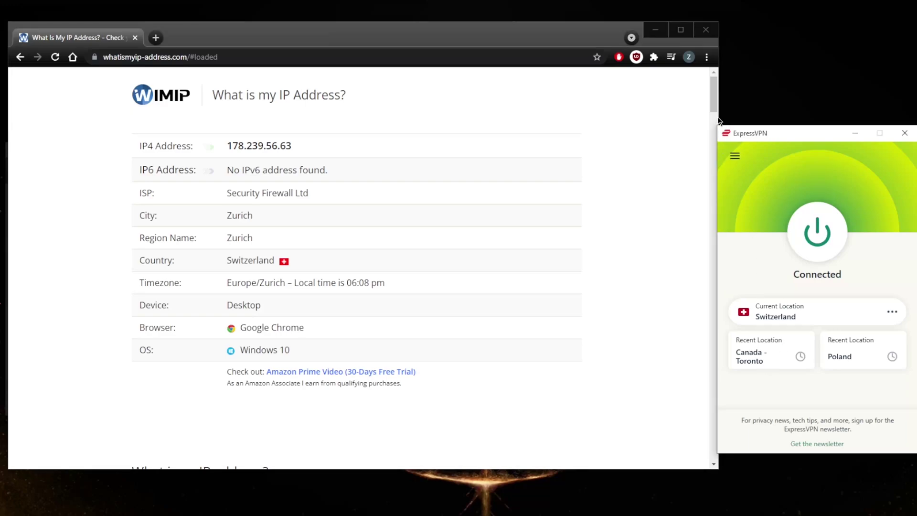
{"action": "left_click_drag", "start_coordinate": [719, 118], "coordinate": [716, 116]}
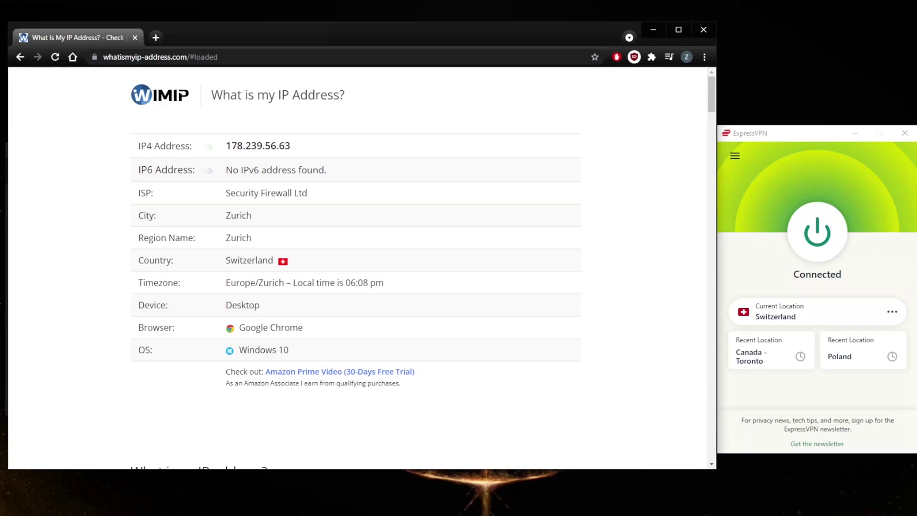
{"action": "key", "text": "alt+Tab"}
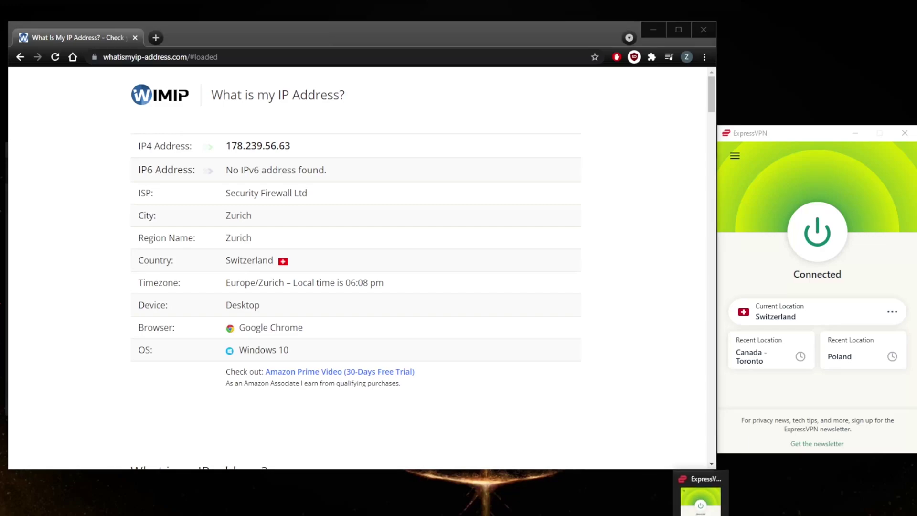
{"action": "left_click", "coordinate": [681, 509]}
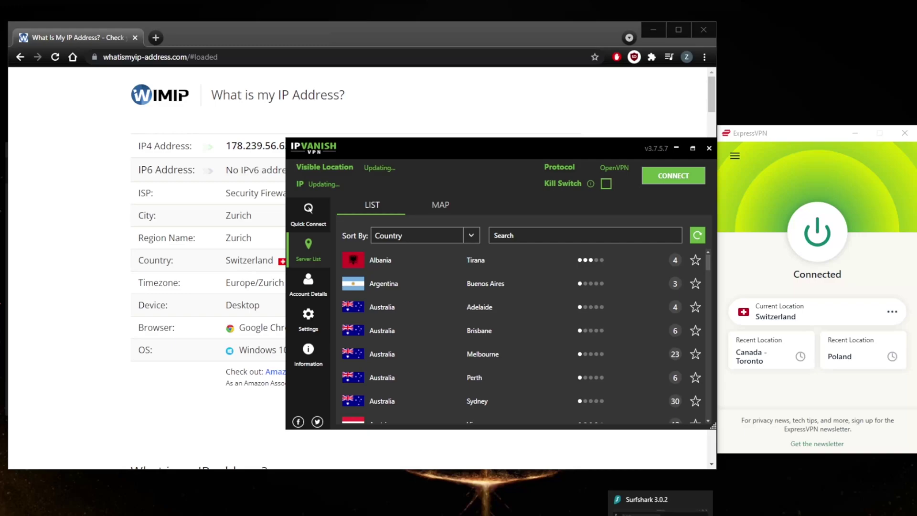
{"action": "left_click", "coordinate": [659, 509]}
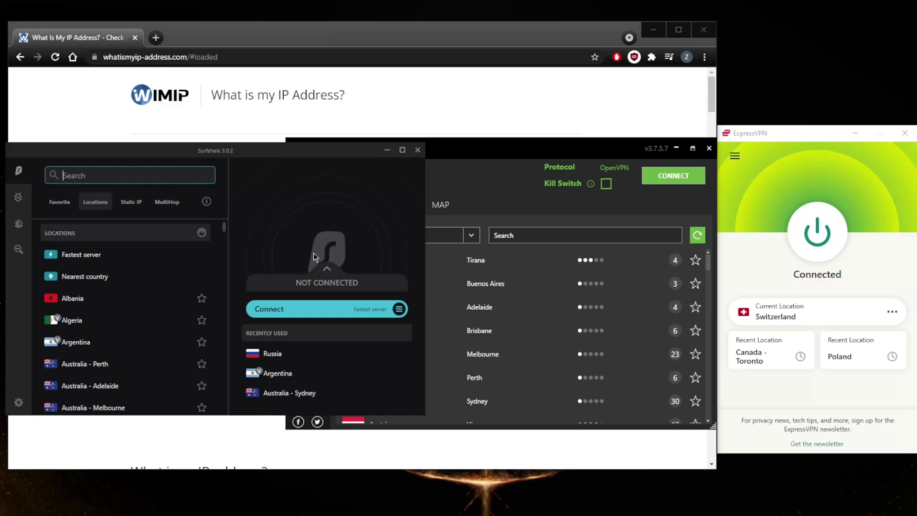
{"action": "left_click", "coordinate": [423, 91]}
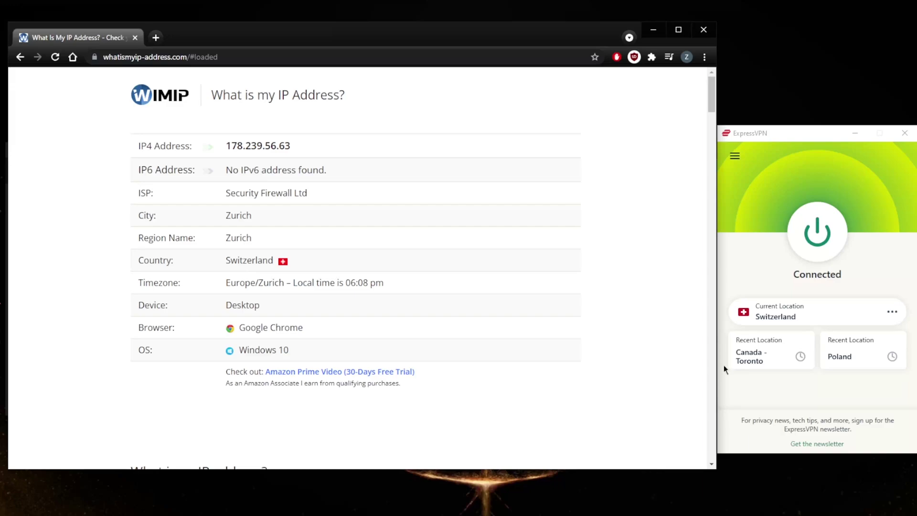
From VPN Locations choose Peru in the Americas list and confirm the location change.
{"action": "left_click", "coordinate": [735, 156]}
{"action": "left_click", "coordinate": [774, 175]}
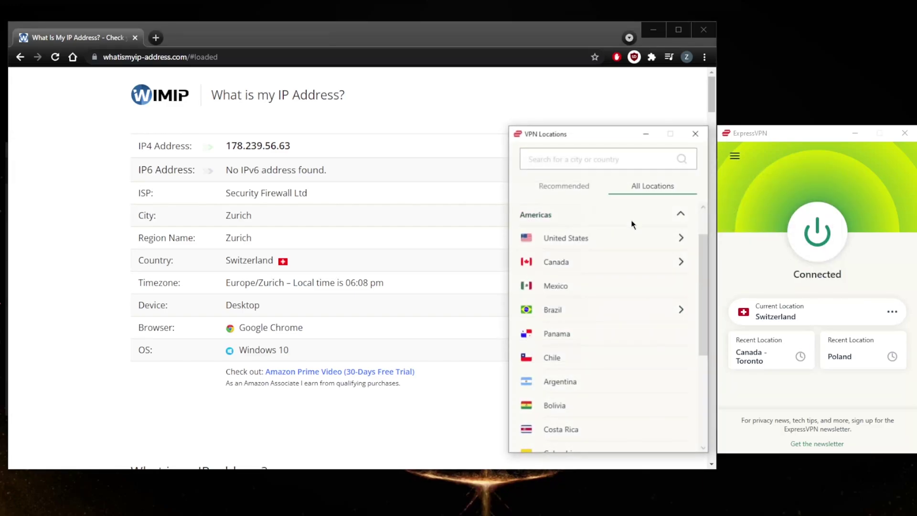
{"action": "left_click", "coordinate": [682, 264]}
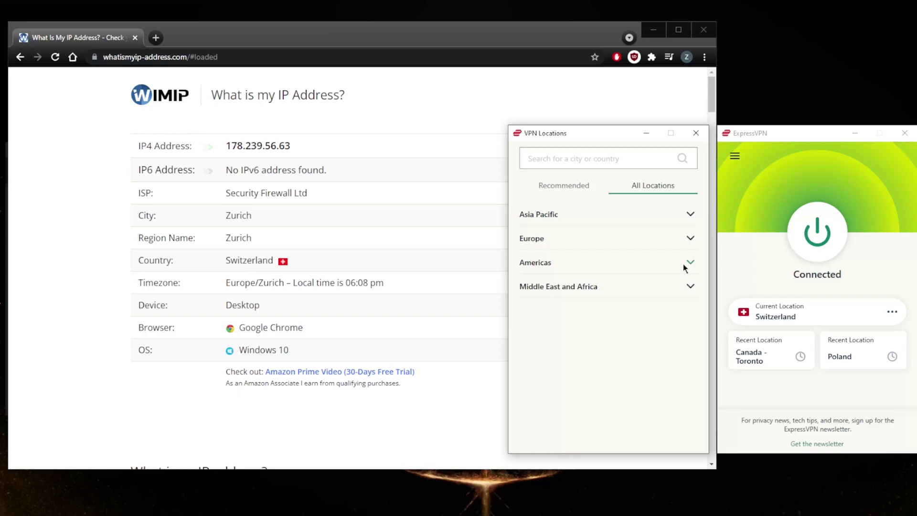
{"action": "scroll", "coordinate": [645, 329], "scroll_direction": "down", "scroll_amount": 2}
{"action": "scroll", "coordinate": [645, 329], "scroll_direction": "down", "scroll_amount": 2}
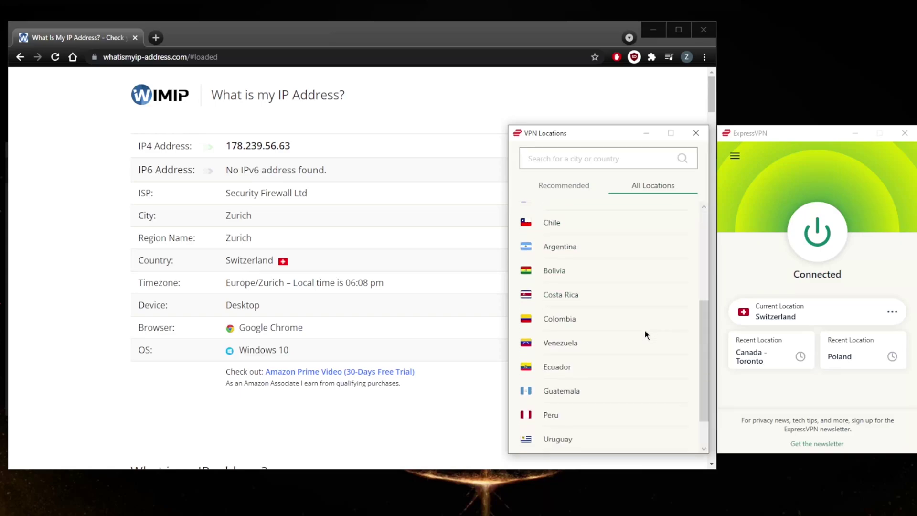
{"action": "scroll", "coordinate": [645, 330], "scroll_direction": "down", "scroll_amount": 2}
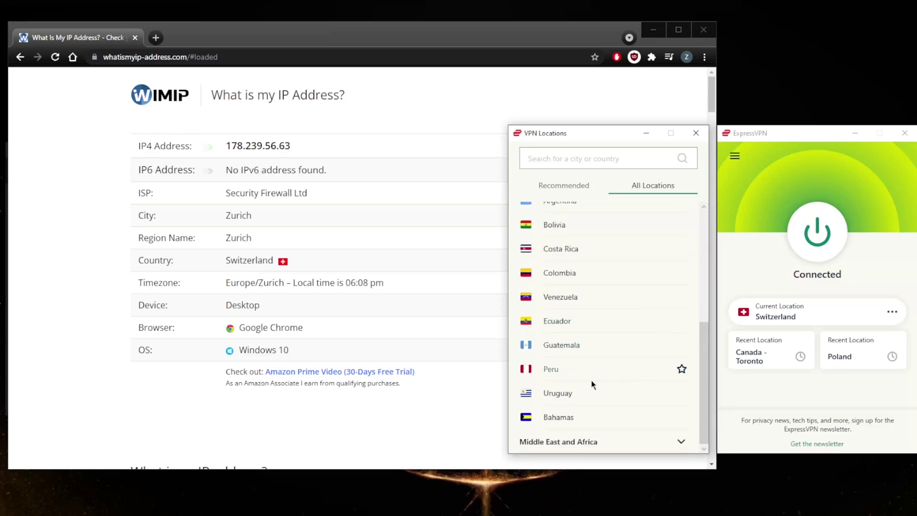
{"action": "double_click", "coordinate": [557, 368]}
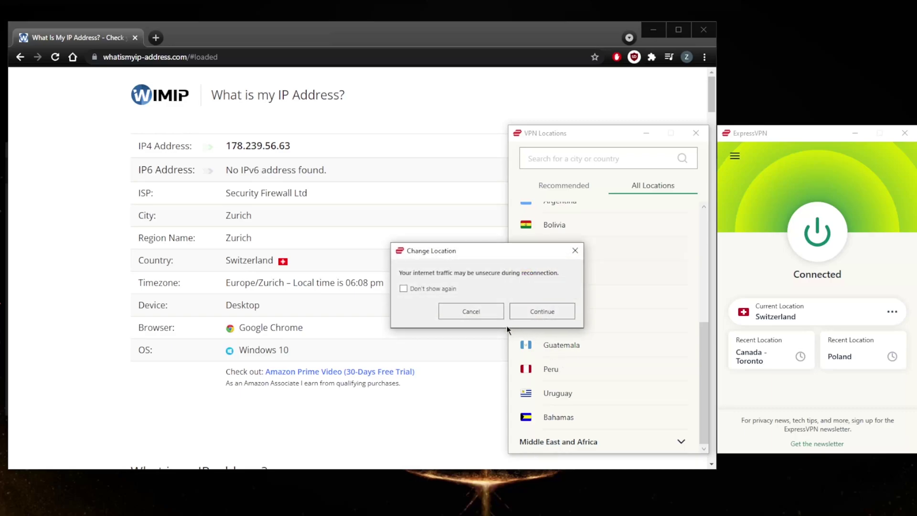
{"action": "left_click", "coordinate": [547, 311]}
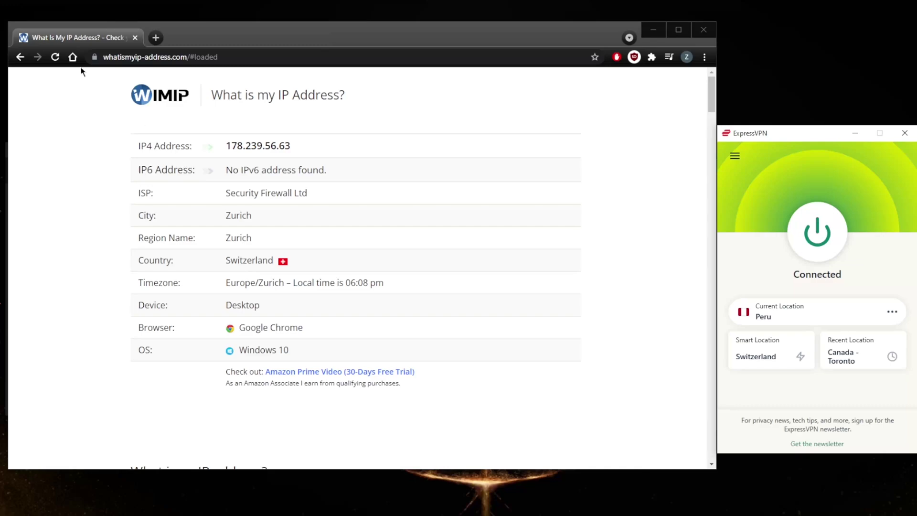
Reload whatismyip-address.com so it reports the Lima, Peru address.
{"action": "left_click", "coordinate": [56, 56]}
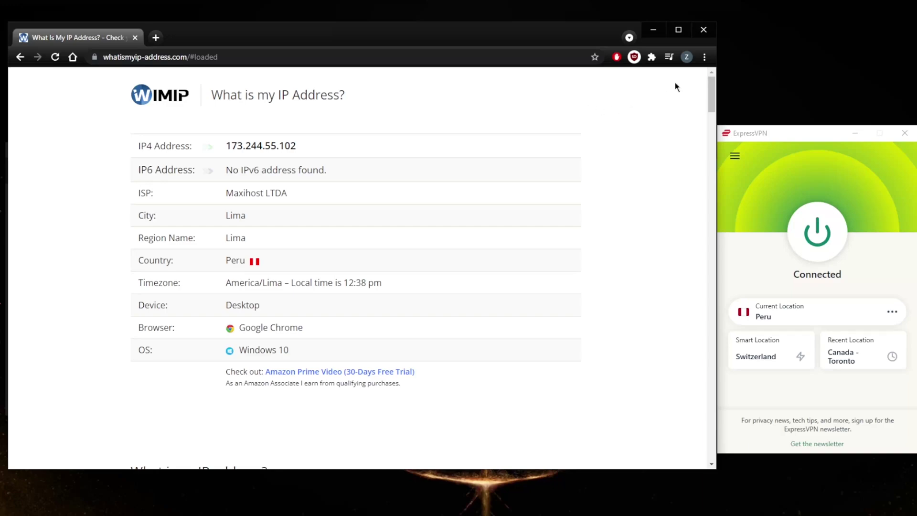
Close Chrome, search 'per' in IPVanish's server list and clear the search again.
{"action": "left_click", "coordinate": [708, 33]}
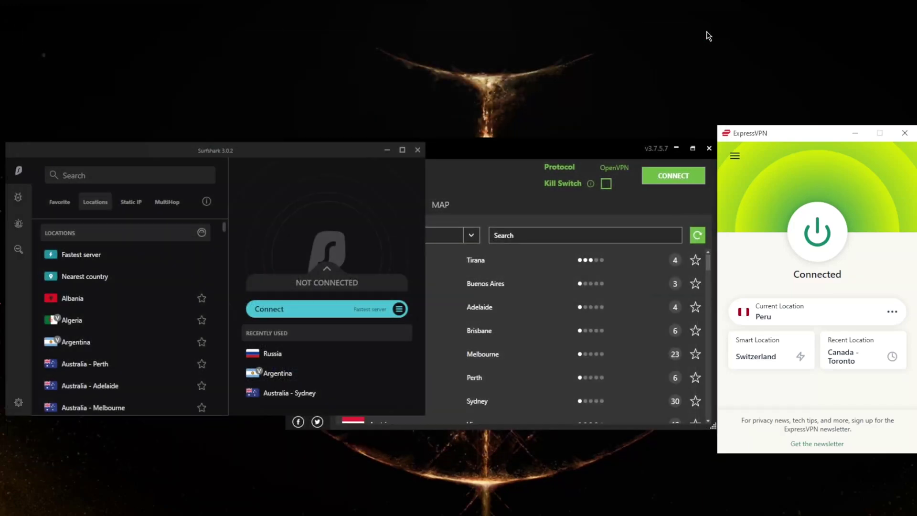
{"action": "left_click", "coordinate": [525, 185]}
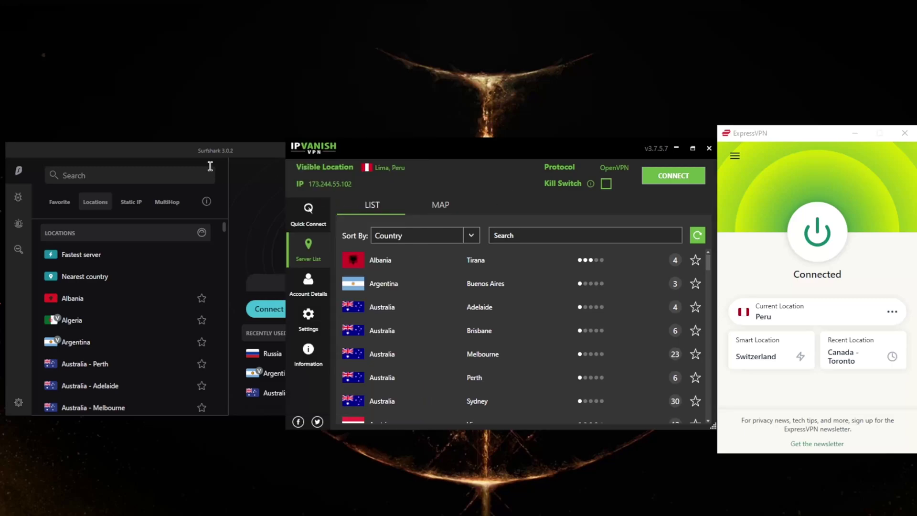
{"action": "left_click", "coordinate": [179, 152]}
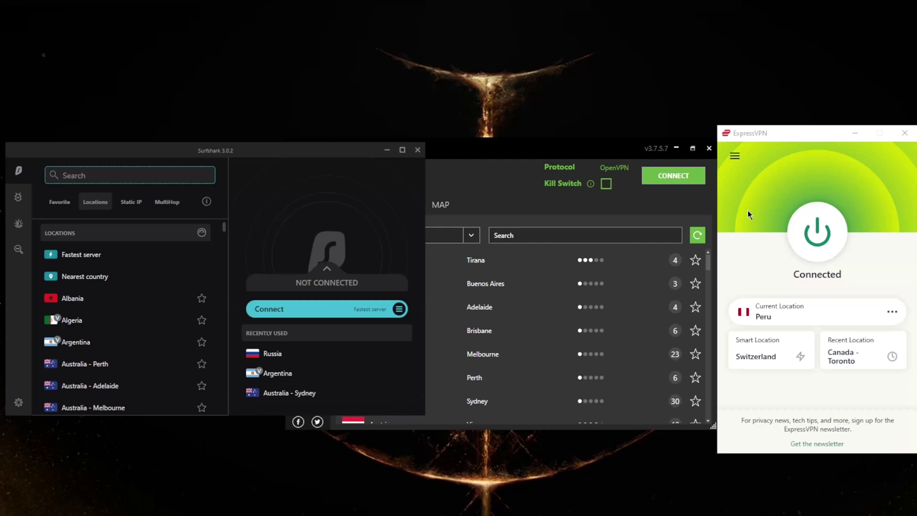
{"action": "left_click", "coordinate": [469, 198]}
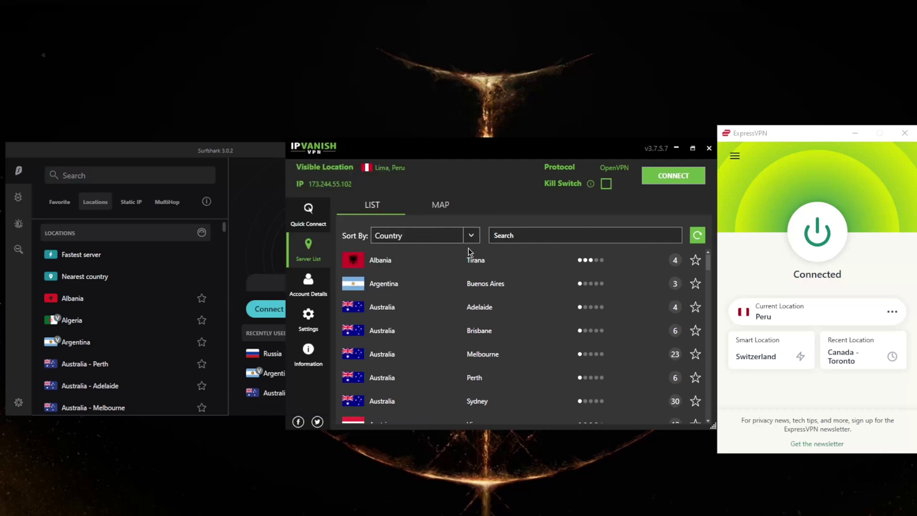
{"action": "left_click", "coordinate": [533, 237]}
{"action": "type", "text": "per"}
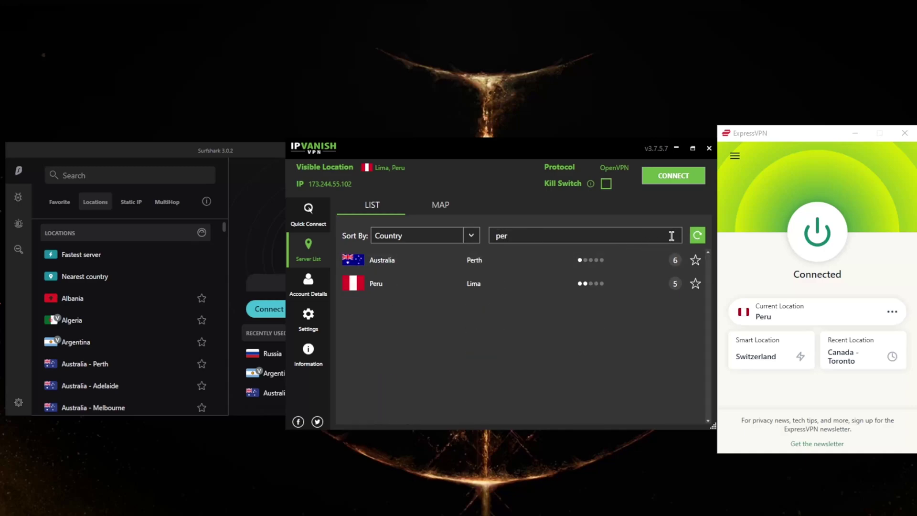
{"action": "double_click", "coordinate": [556, 235]}
{"action": "key", "text": "BackSpace"}
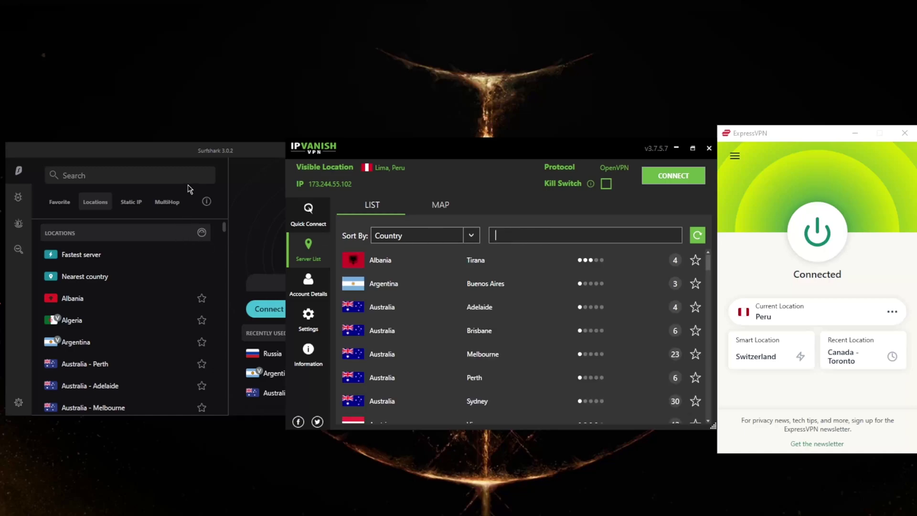
Search 'per' in Surfshark's locations, clear it, and return to ExpressVPN.
{"action": "left_click", "coordinate": [188, 180]}
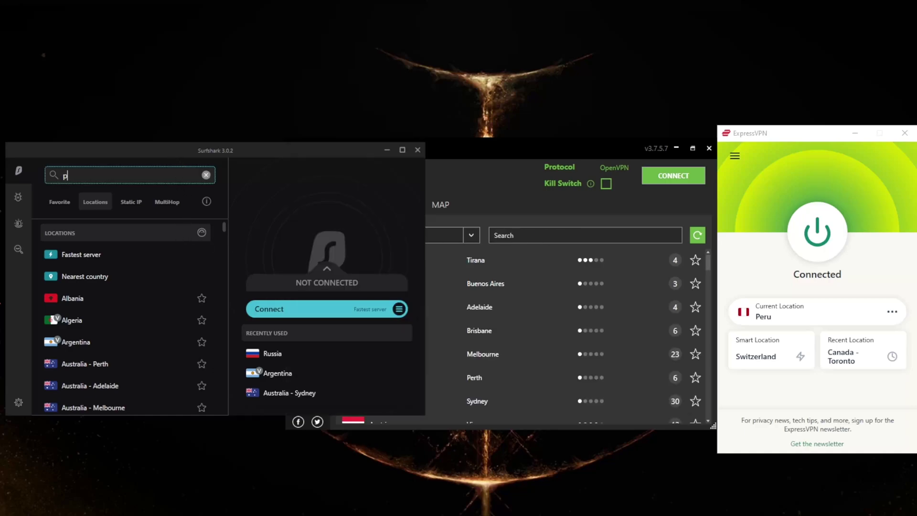
{"action": "type", "text": "per"}
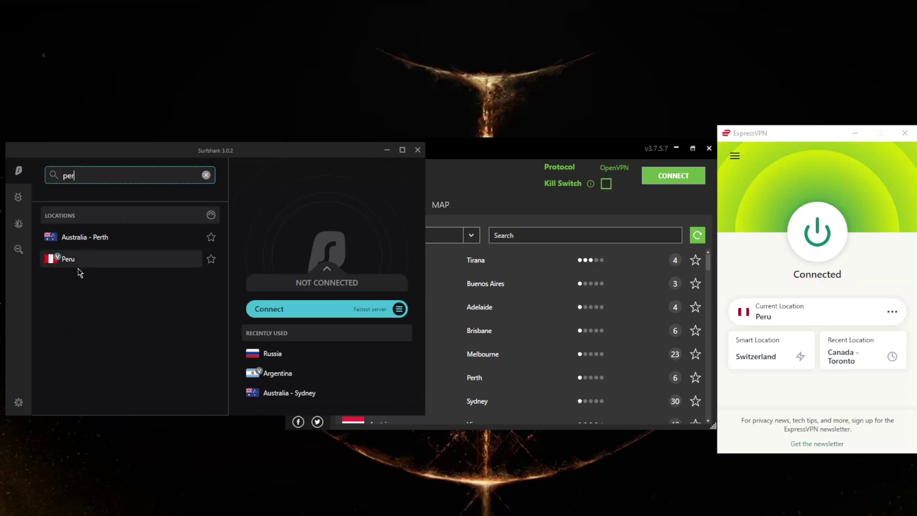
{"action": "left_click", "coordinate": [206, 176]}
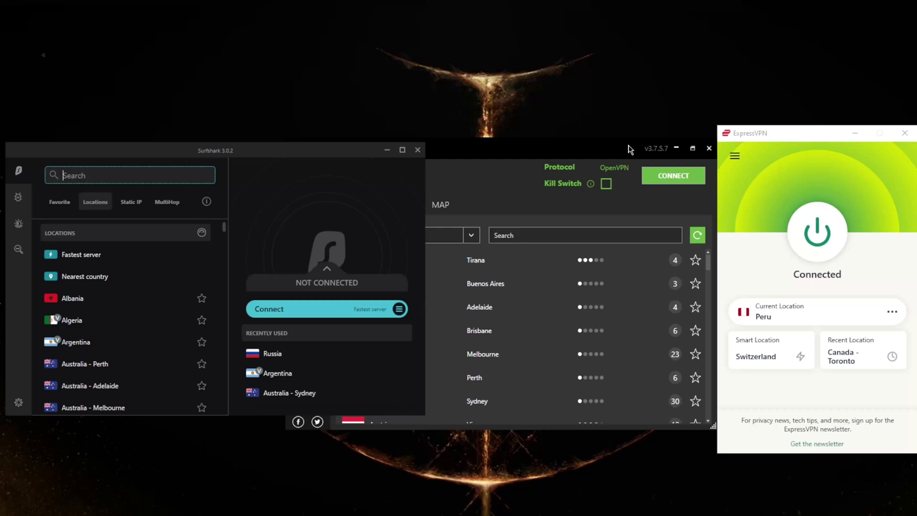
{"action": "left_click", "coordinate": [783, 182]}
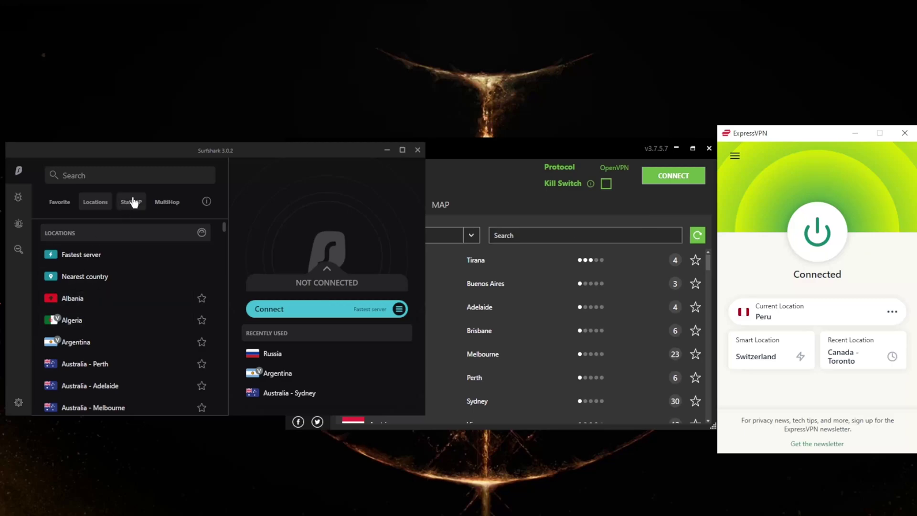
{"action": "left_click", "coordinate": [482, 174]}
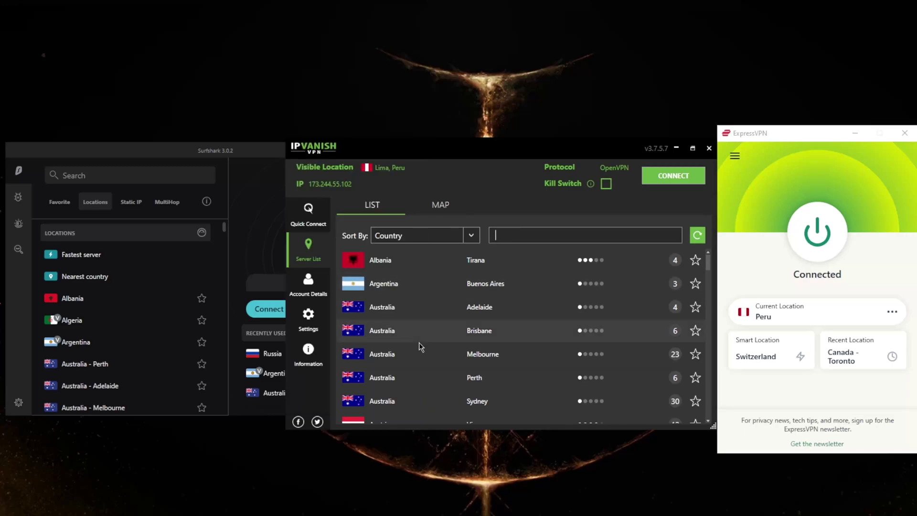
{"action": "scroll", "coordinate": [473, 344], "scroll_direction": "down", "scroll_amount": 3}
{"action": "scroll", "coordinate": [474, 376], "scroll_direction": "down", "scroll_amount": 2}
{"action": "scroll", "coordinate": [475, 376], "scroll_direction": "down", "scroll_amount": 3}
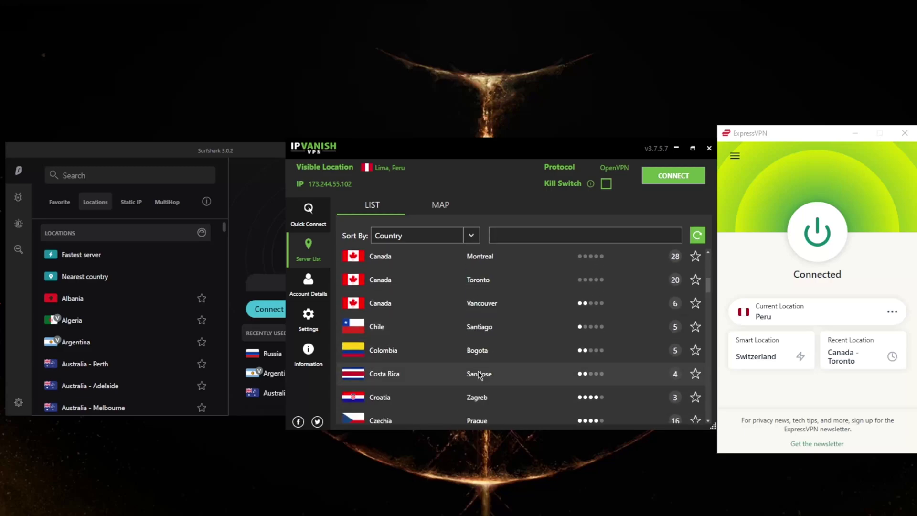
{"action": "scroll", "coordinate": [476, 369], "scroll_direction": "down", "scroll_amount": 3}
{"action": "scroll", "coordinate": [479, 369], "scroll_direction": "down", "scroll_amount": 3}
{"action": "left_click_drag", "start_coordinate": [708, 297], "coordinate": [708, 416]}
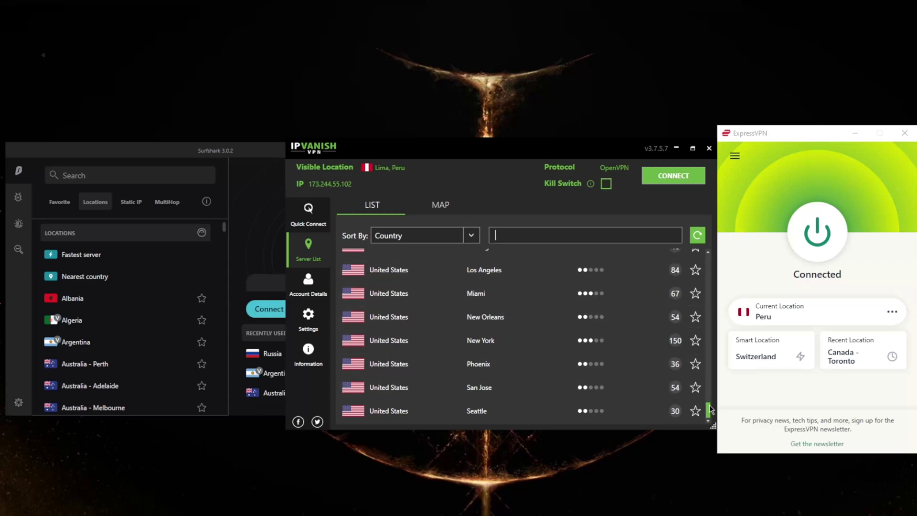
{"action": "left_click_drag", "start_coordinate": [711, 408], "coordinate": [689, 391]}
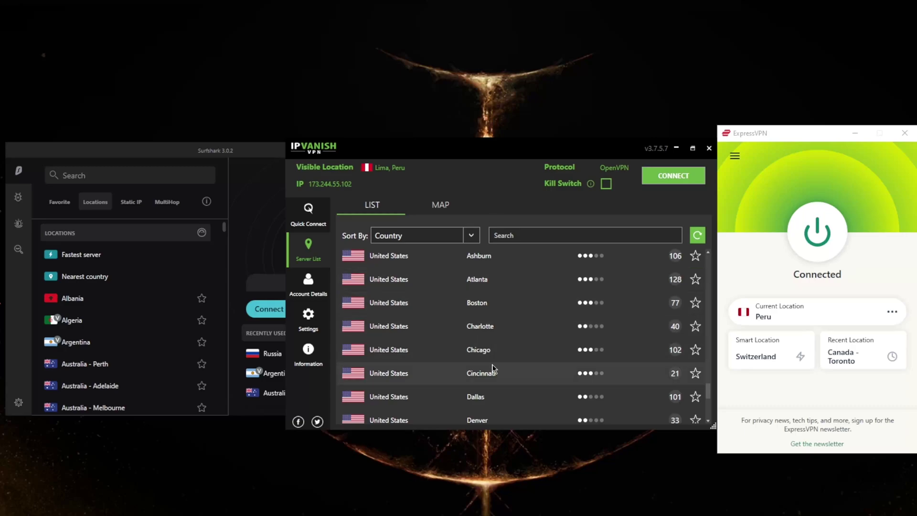
{"action": "scroll", "coordinate": [491, 388], "scroll_direction": "up", "scroll_amount": 3}
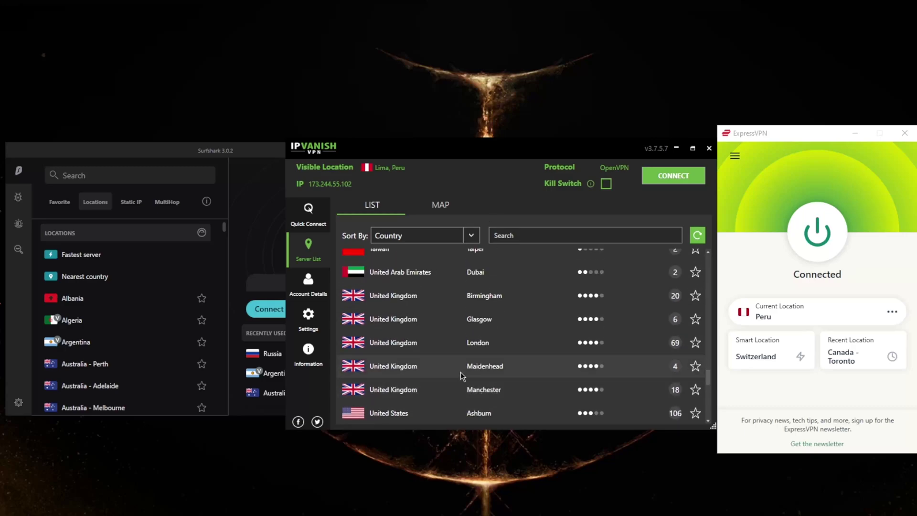
{"action": "scroll", "coordinate": [482, 351], "scroll_direction": "down", "scroll_amount": 3}
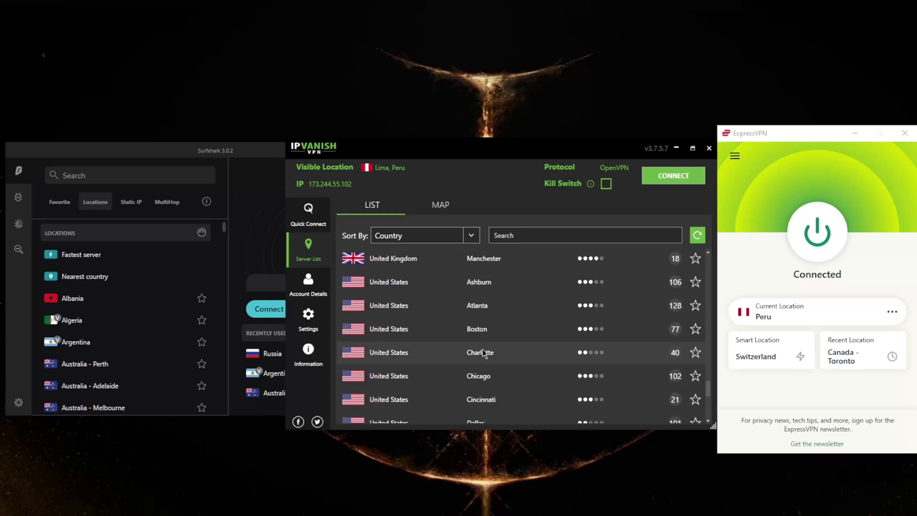
{"action": "scroll", "coordinate": [484, 358], "scroll_direction": "down", "scroll_amount": 3}
{"action": "scroll", "coordinate": [487, 389], "scroll_direction": "down", "scroll_amount": 2}
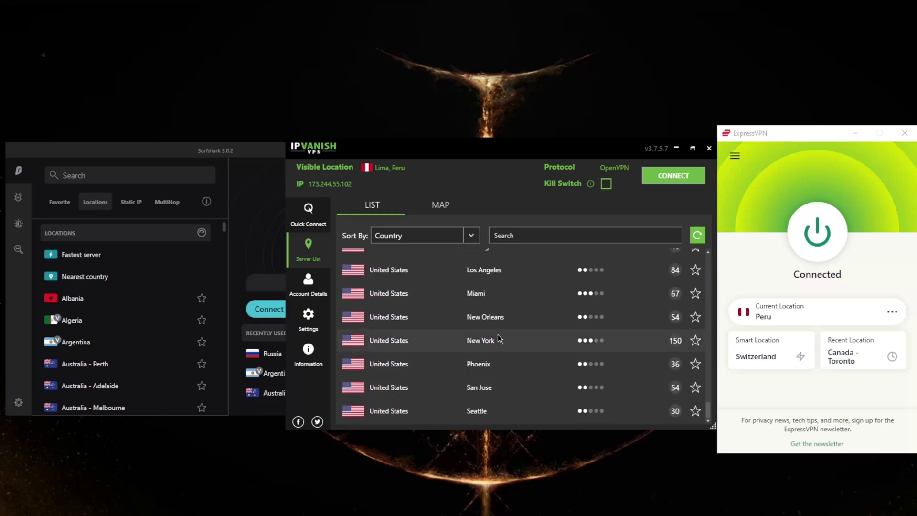
{"action": "scroll", "coordinate": [498, 334], "scroll_direction": "up", "scroll_amount": 3}
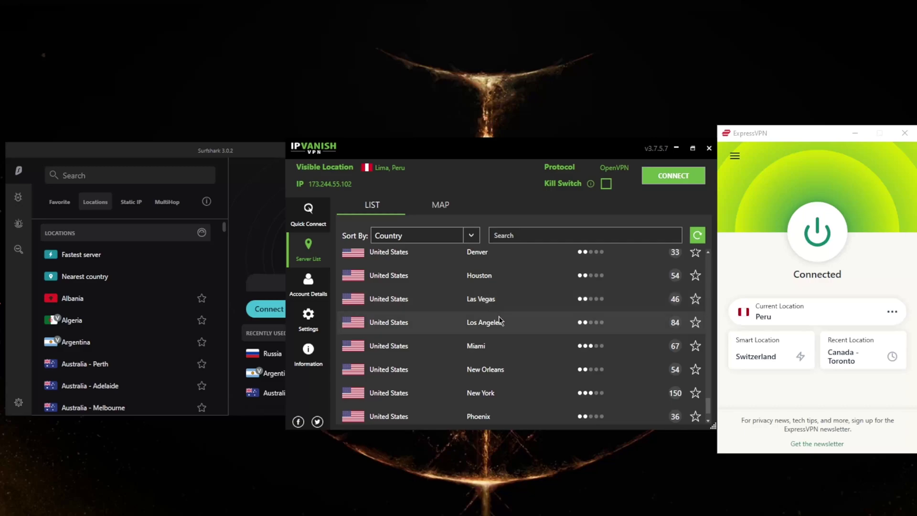
{"action": "scroll", "coordinate": [500, 315], "scroll_direction": "down", "scroll_amount": 2}
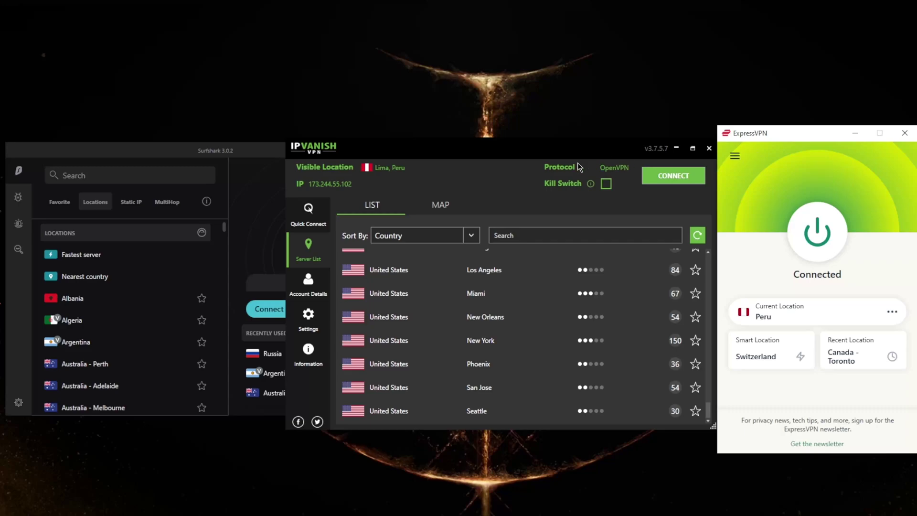
{"action": "left_click", "coordinate": [516, 235]}
Raise Surfshark showing its not-connected status, focus and leave its empty Search box.
{"action": "left_click", "coordinate": [262, 160]}
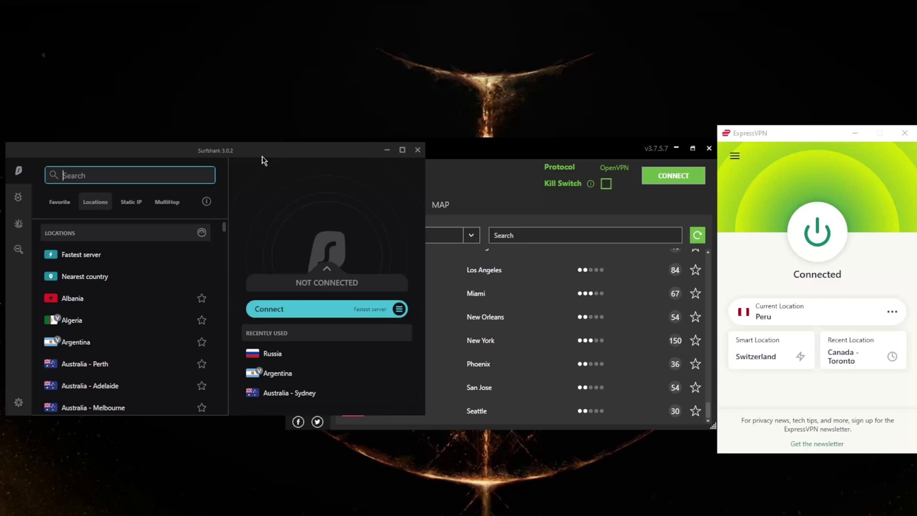
{"action": "left_click", "coordinate": [262, 159]}
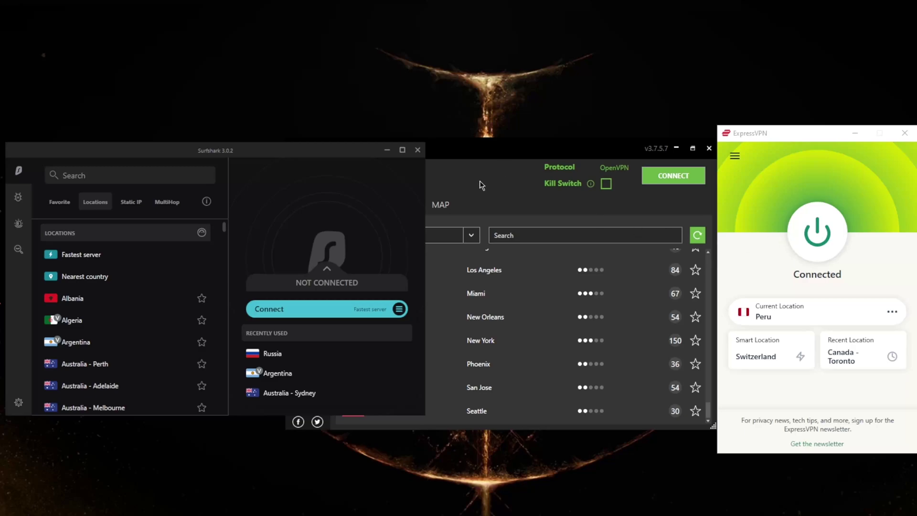
{"action": "left_click", "coordinate": [208, 175]}
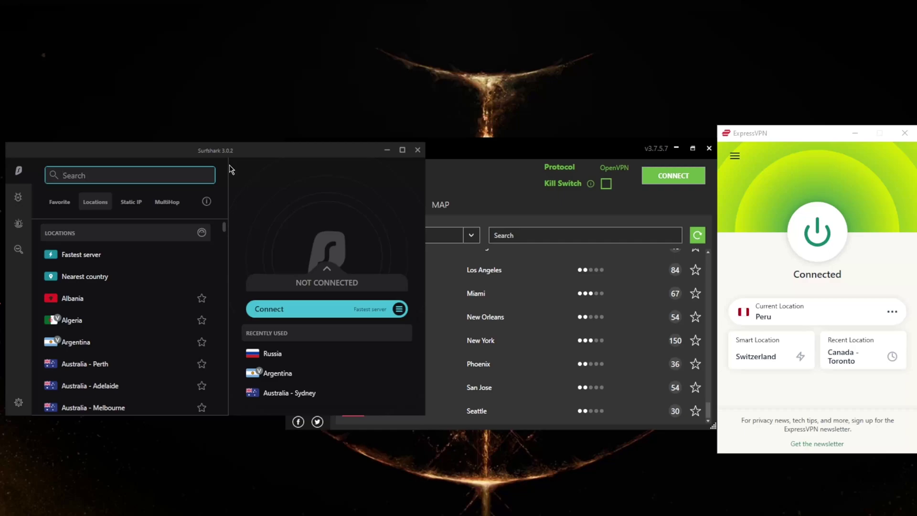
{"action": "left_click", "coordinate": [735, 159]}
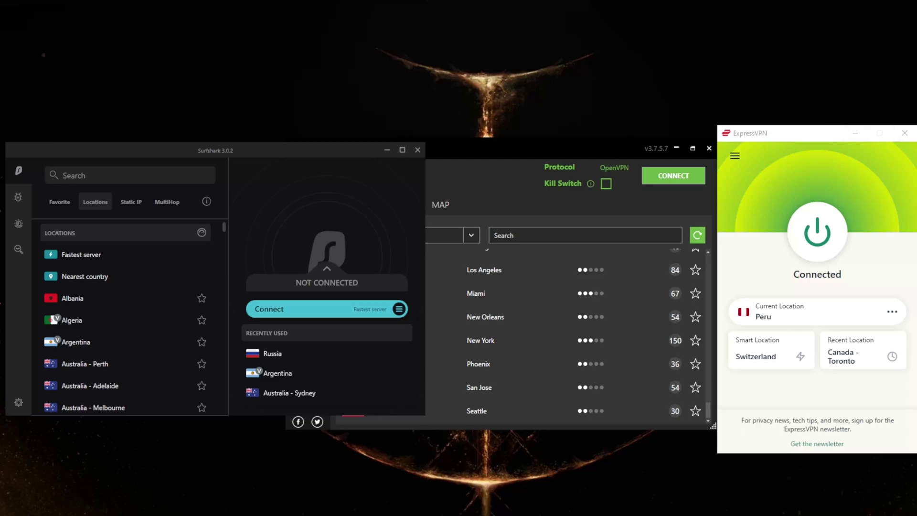
In ExpressVPN Options turn on 'Manage connection on a per-app basis', accepting the disconnect warning.
{"action": "left_click", "coordinate": [732, 157]}
{"action": "left_click", "coordinate": [771, 209]}
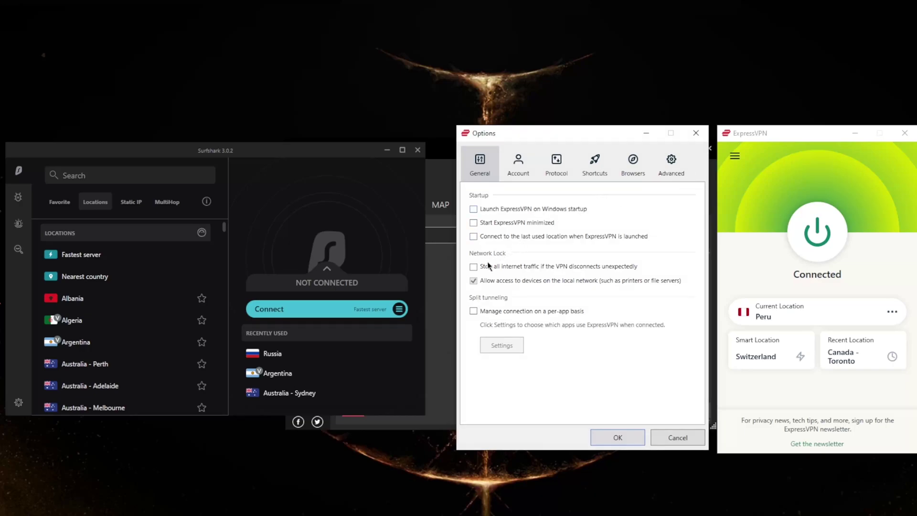
{"action": "left_click", "coordinate": [556, 164]}
{"action": "left_click", "coordinate": [479, 170]}
{"action": "left_click_drag", "start_coordinate": [511, 133], "coordinate": [518, 132]}
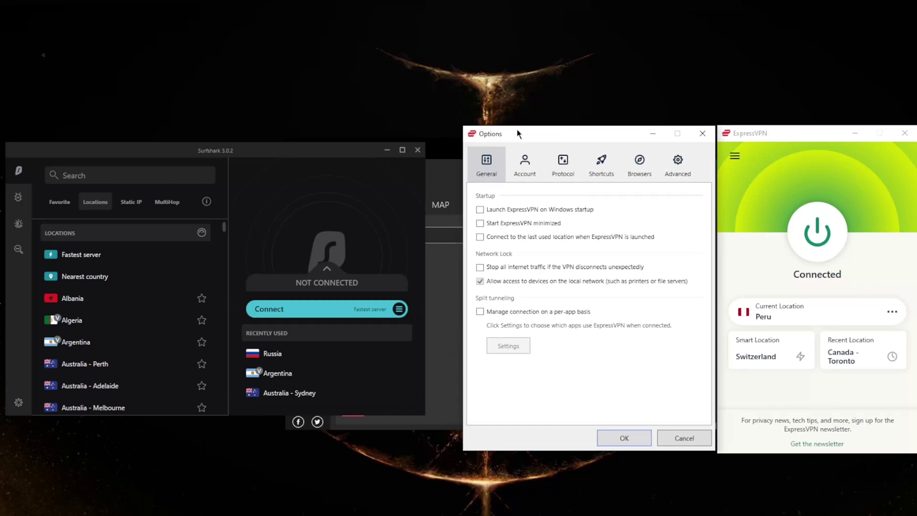
{"action": "left_click", "coordinate": [479, 313]}
{"action": "left_click", "coordinate": [544, 310]}
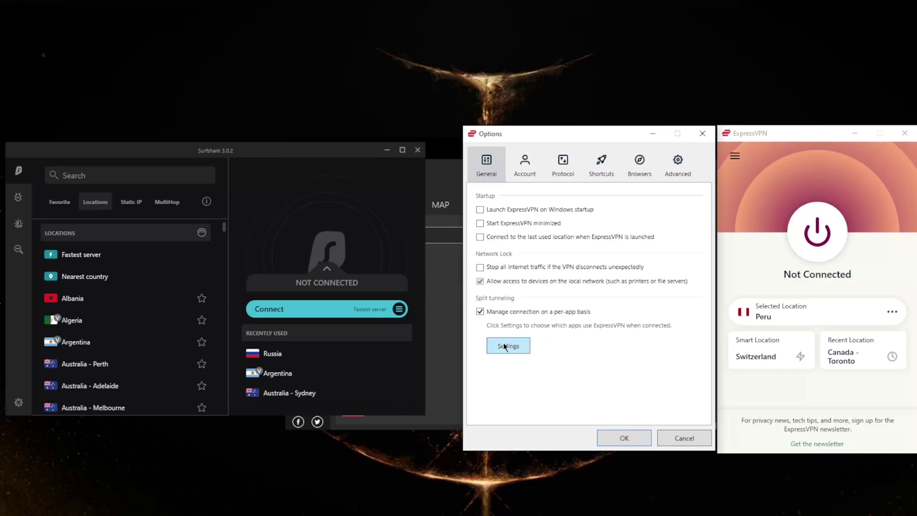
Set split tunneling to only allow qBittorrent, confirm, then untick per-app management again.
{"action": "left_click", "coordinate": [505, 347]}
{"action": "left_click", "coordinate": [410, 287]}
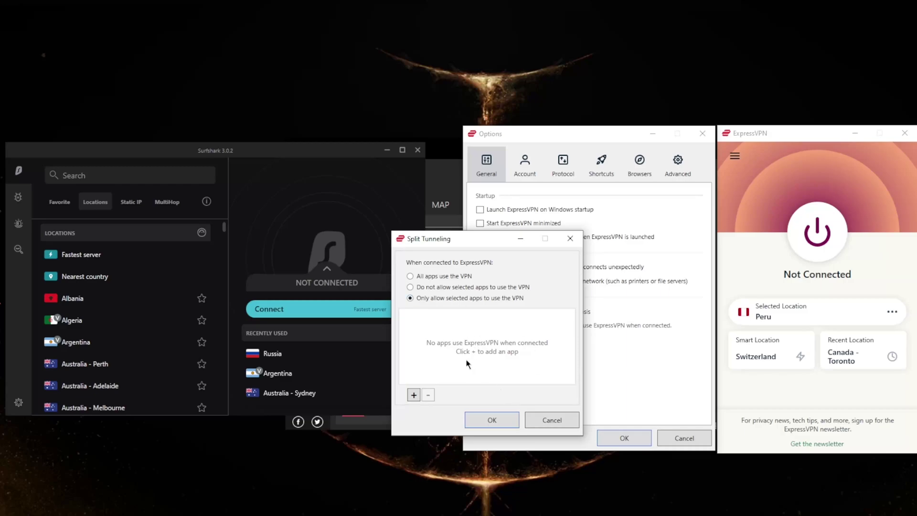
{"action": "left_click", "coordinate": [416, 395]}
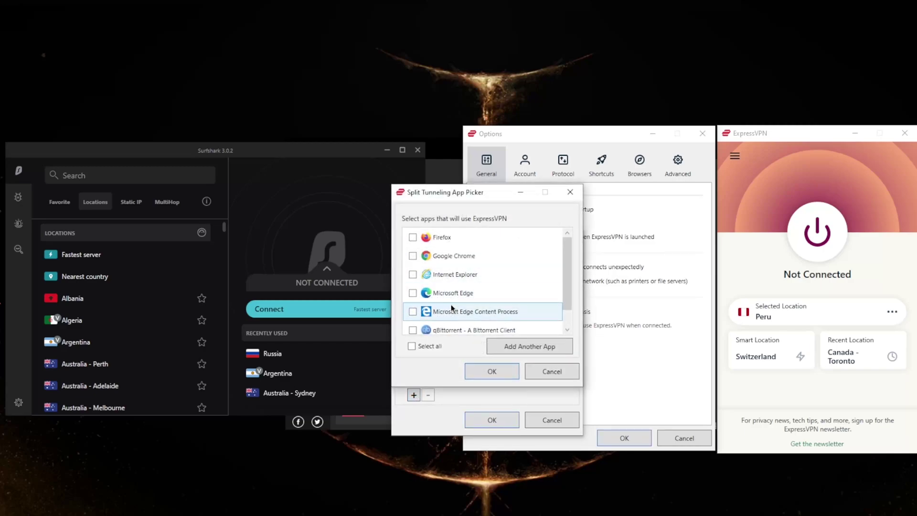
{"action": "scroll", "coordinate": [459, 286], "scroll_direction": "down", "scroll_amount": 2}
{"action": "left_click", "coordinate": [413, 312]}
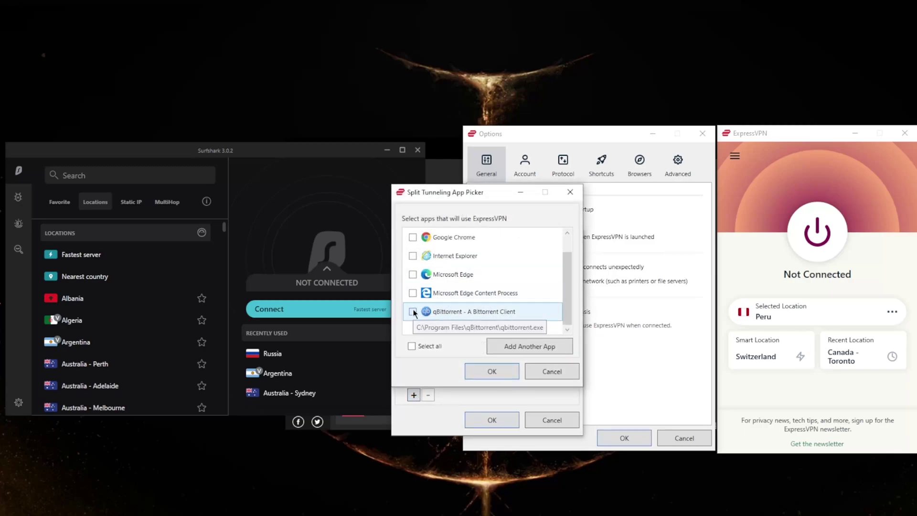
{"action": "left_click", "coordinate": [491, 371]}
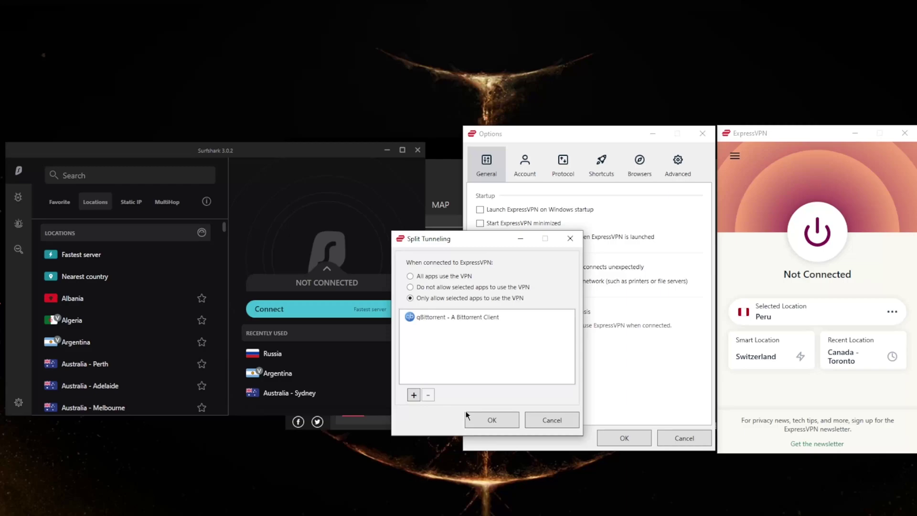
{"action": "left_click", "coordinate": [492, 418]}
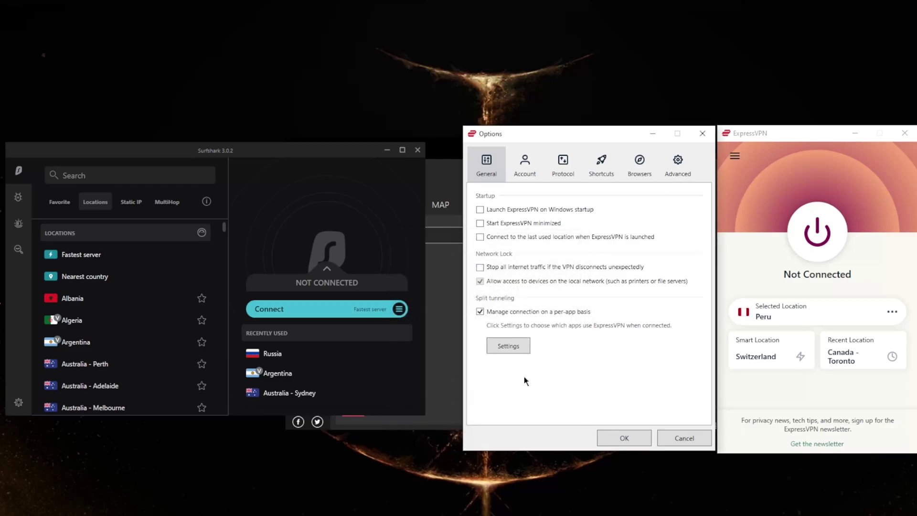
{"action": "left_click", "coordinate": [480, 313]}
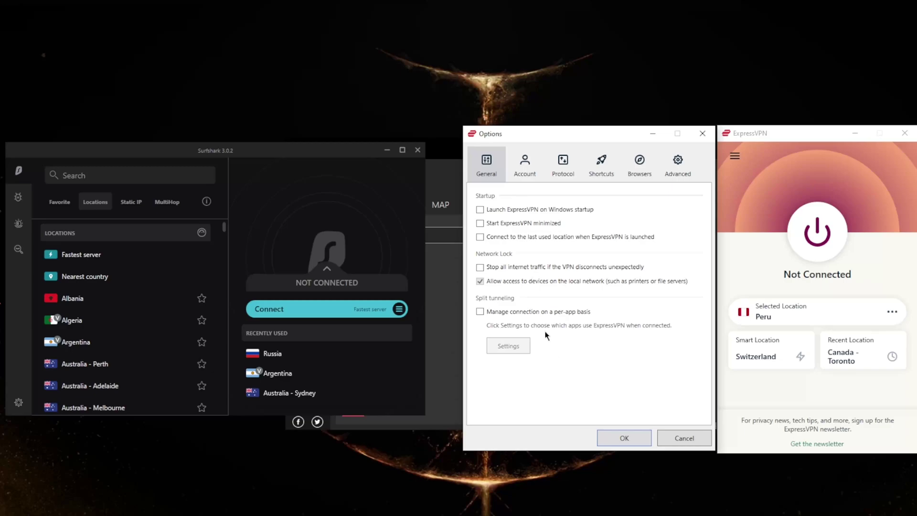
Review the Protocol and Advanced option pages, return to General and close Options with OK.
{"action": "left_click", "coordinate": [561, 166]}
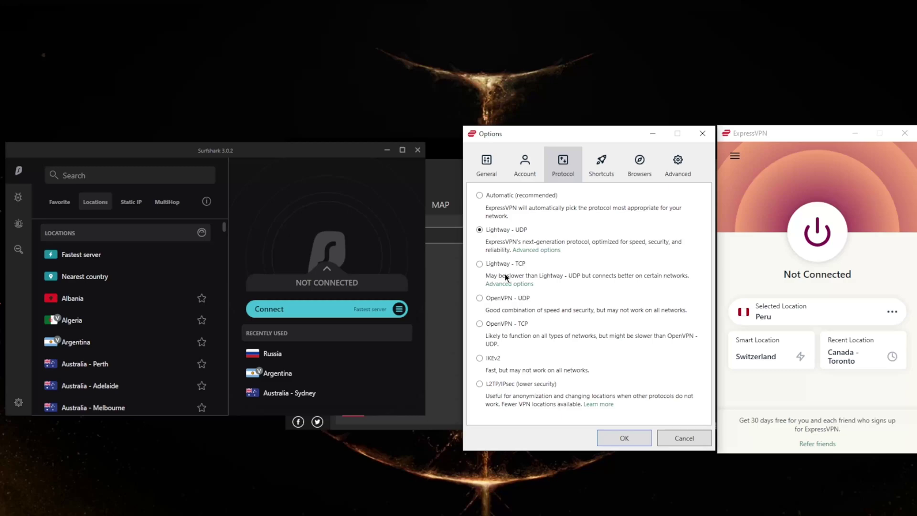
{"action": "left_click", "coordinate": [678, 165]}
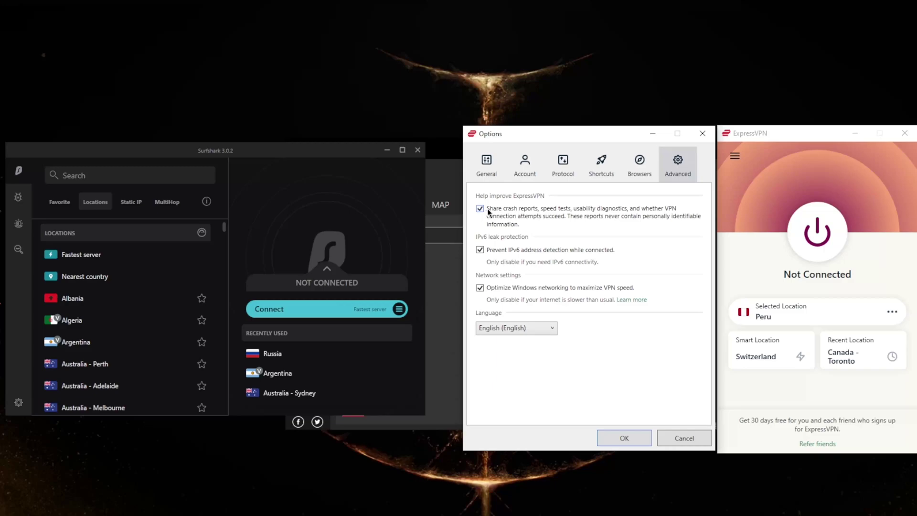
{"action": "left_click", "coordinate": [486, 164]}
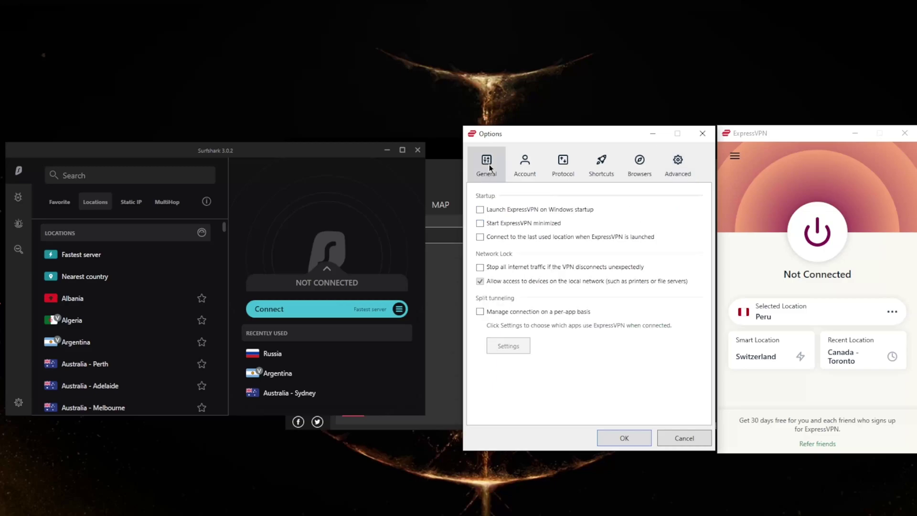
{"action": "left_click", "coordinate": [620, 439]}
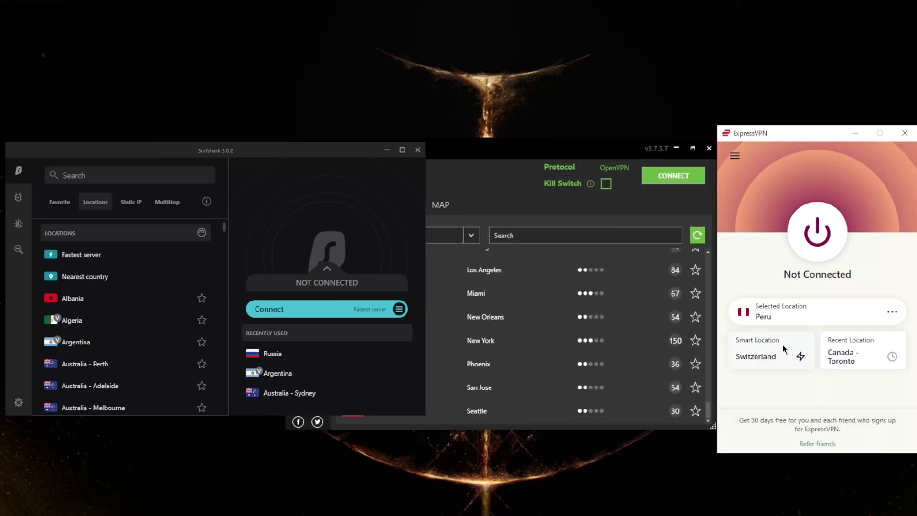
Connect ExpressVPN to the Switzerland smart location, then raise the IPVanish window.
{"action": "left_click", "coordinate": [767, 353]}
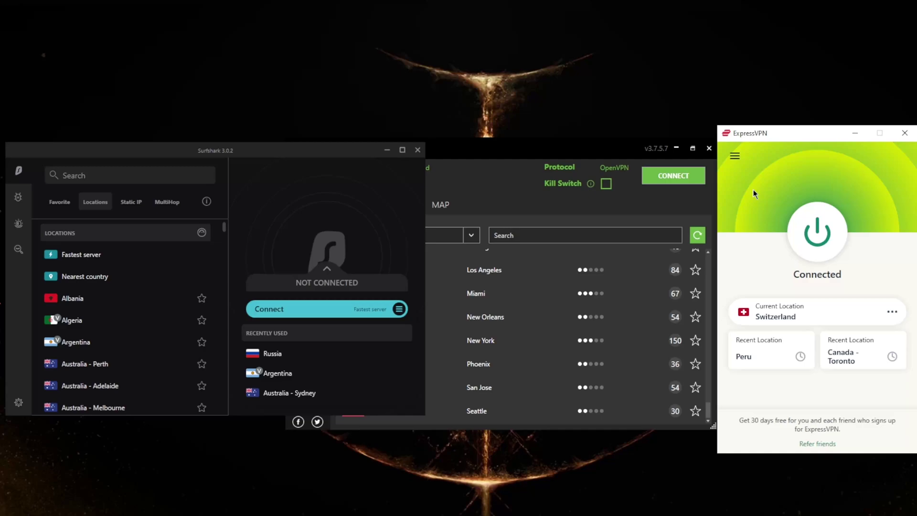
{"action": "left_click", "coordinate": [446, 254]}
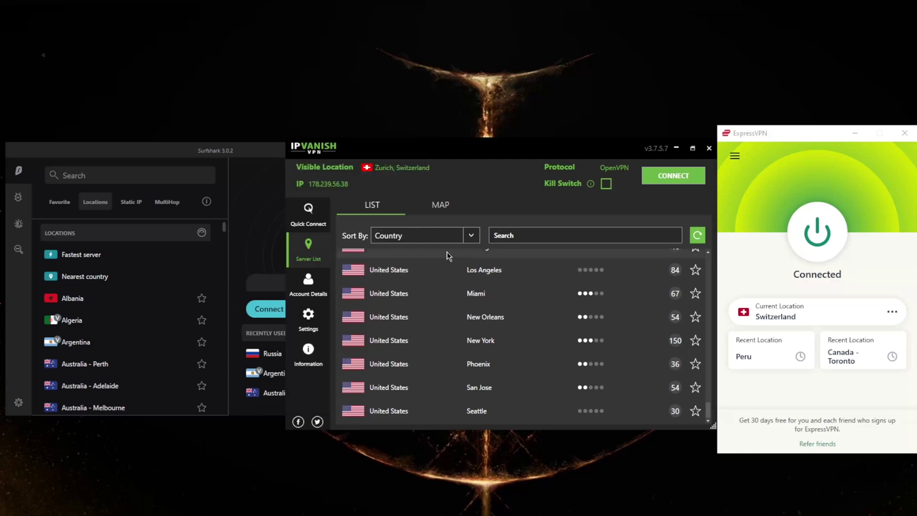
In IPVanish Settings > Connection, review the Active Protocol list keeping OpenVPN.
{"action": "left_click", "coordinate": [309, 320]}
{"action": "scroll", "coordinate": [512, 354], "scroll_direction": "down", "scroll_amount": 5}
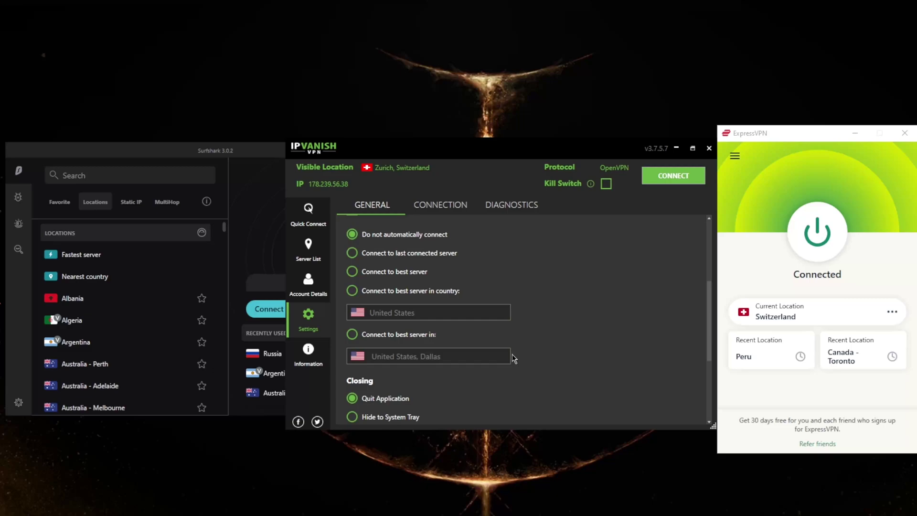
{"action": "scroll", "coordinate": [592, 354], "scroll_direction": "down", "scroll_amount": 3}
{"action": "scroll", "coordinate": [592, 355], "scroll_direction": "up", "scroll_amount": 4}
{"action": "scroll", "coordinate": [591, 355], "scroll_direction": "up", "scroll_amount": 4}
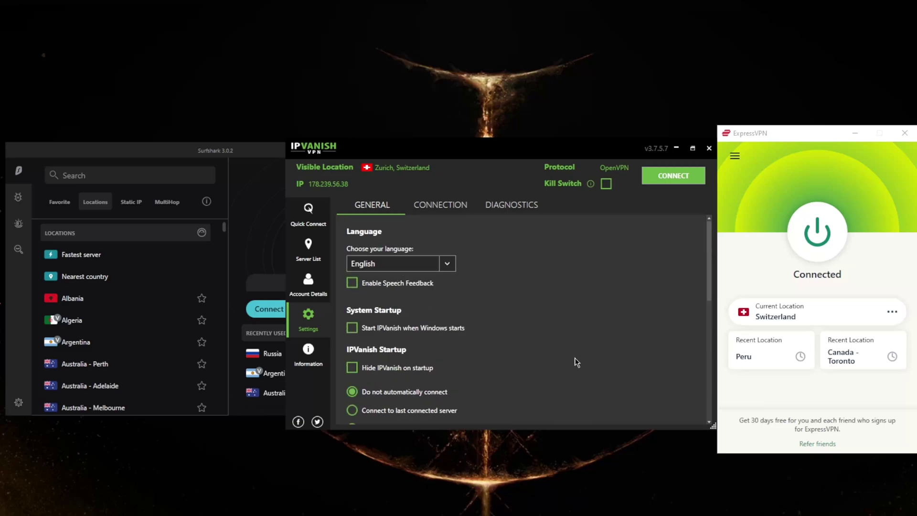
{"action": "left_click", "coordinate": [440, 206]}
{"action": "left_click", "coordinate": [447, 263]}
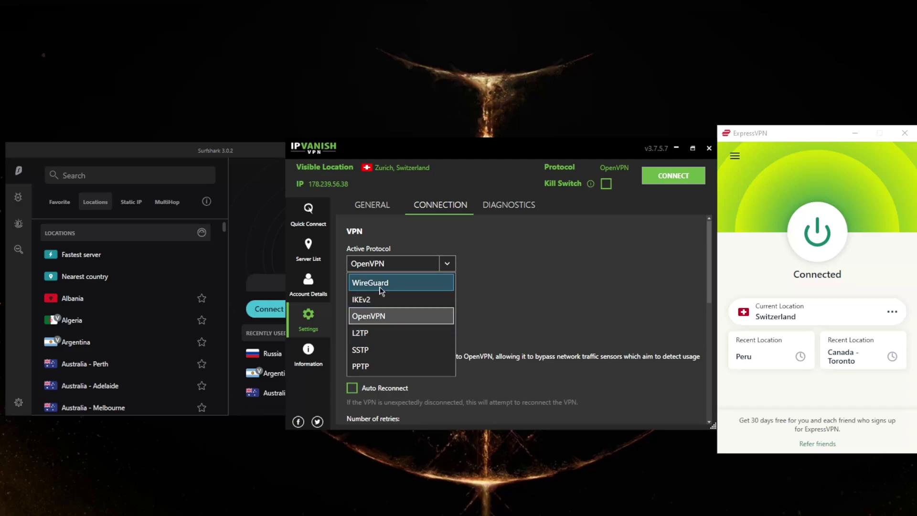
{"action": "left_click", "coordinate": [390, 317]}
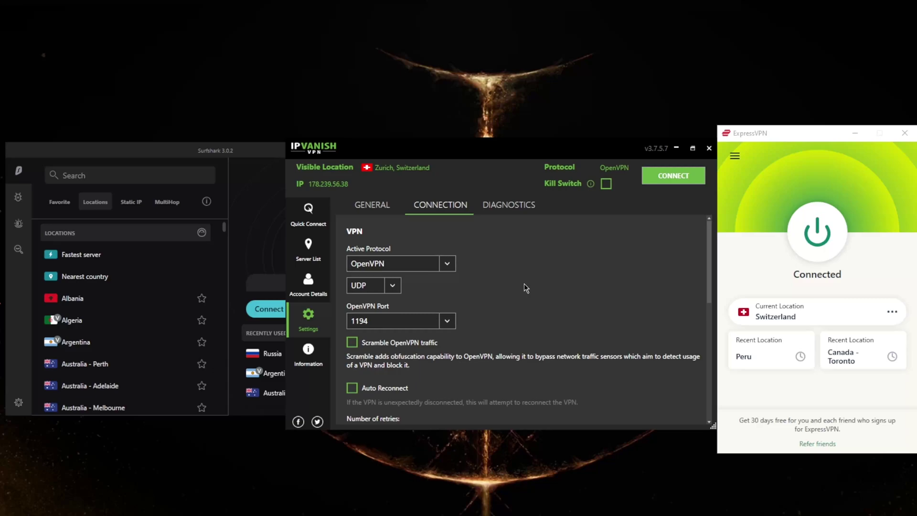
Review OpenVPN ports, toggle the transport to TCP and back to UDP on port 1194.
{"action": "left_click", "coordinate": [448, 321]}
{"action": "left_click", "coordinate": [539, 319]}
{"action": "left_click", "coordinate": [393, 285]}
{"action": "left_click", "coordinate": [362, 318]}
{"action": "left_click", "coordinate": [448, 321]}
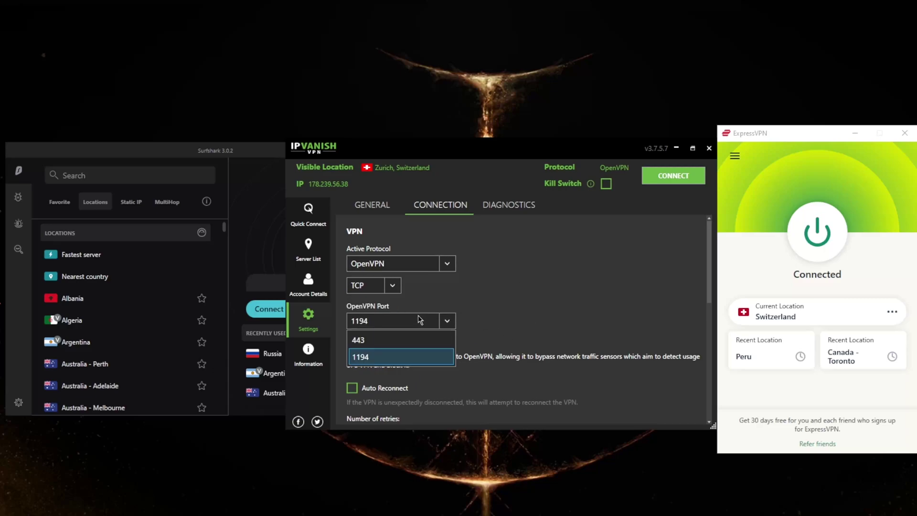
{"action": "left_click", "coordinate": [400, 290]}
{"action": "left_click", "coordinate": [373, 304]}
{"action": "scroll", "coordinate": [372, 308], "scroll_direction": "down", "scroll_amount": 1}
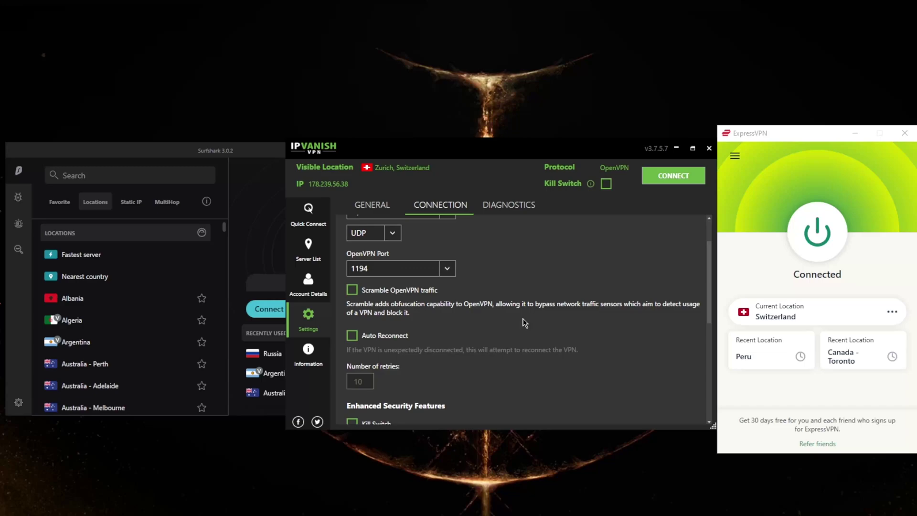
{"action": "scroll", "coordinate": [524, 323], "scroll_direction": "up", "scroll_amount": 2}
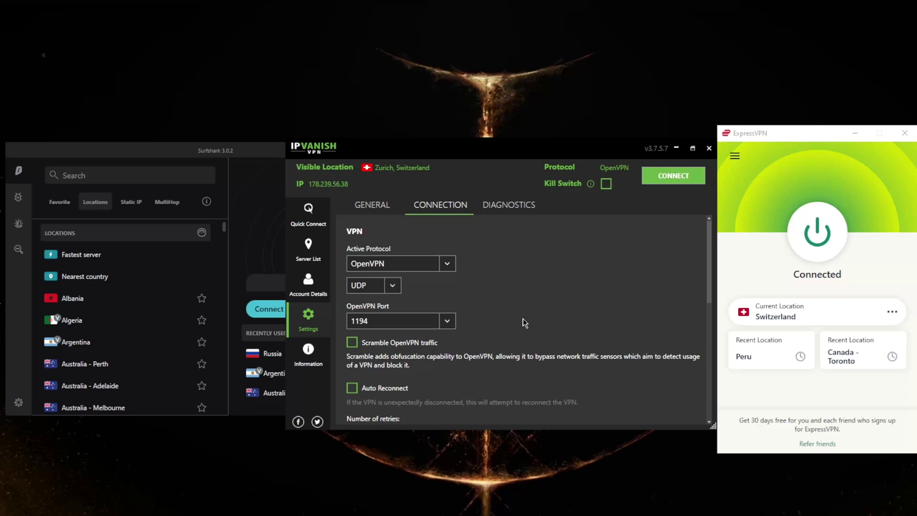
Switch IPVanish's active protocol to WireGuard and bring its server list back up.
{"action": "left_click", "coordinate": [448, 263]}
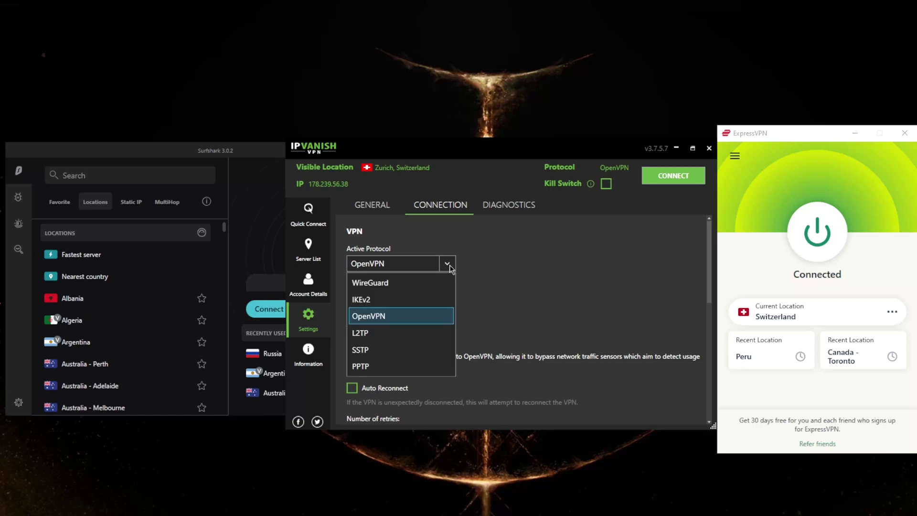
{"action": "left_click", "coordinate": [416, 282]}
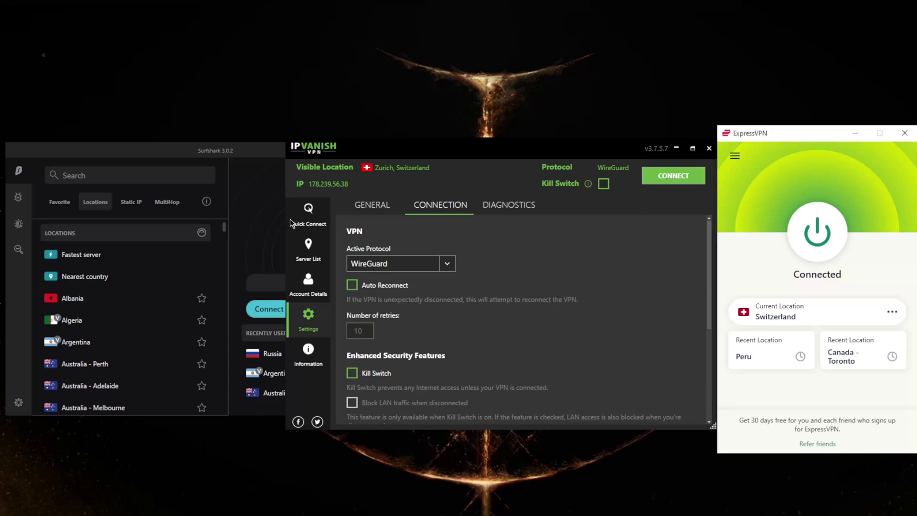
{"action": "left_click", "coordinate": [308, 246]}
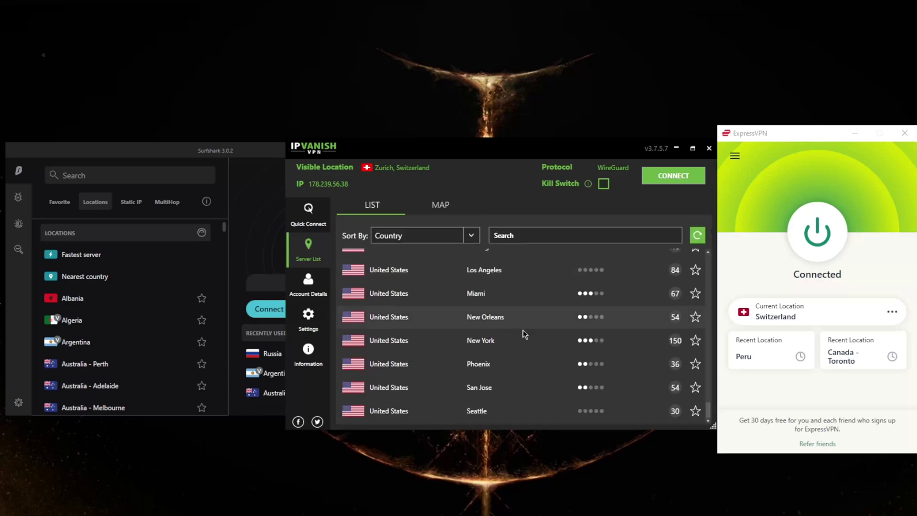
{"action": "scroll", "coordinate": [556, 355], "scroll_direction": "up", "scroll_amount": 3}
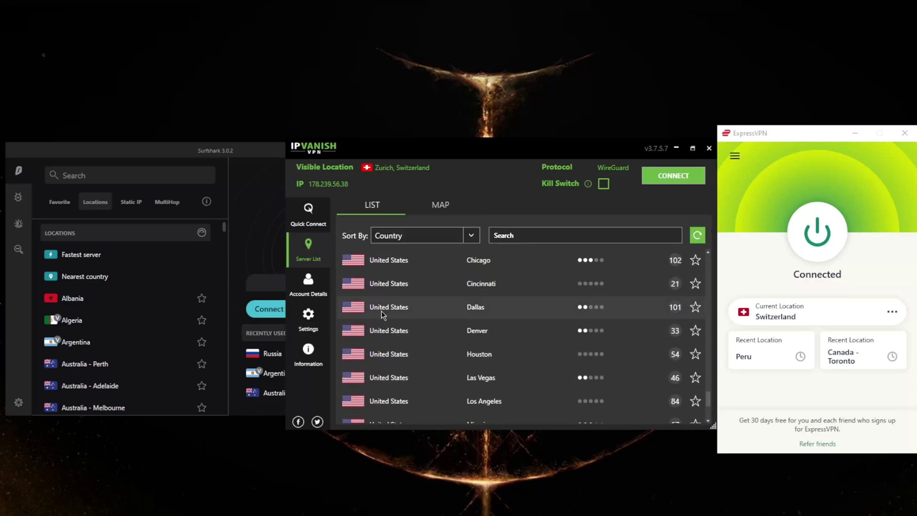
{"action": "scroll", "coordinate": [381, 310], "scroll_direction": "up", "scroll_amount": 1}
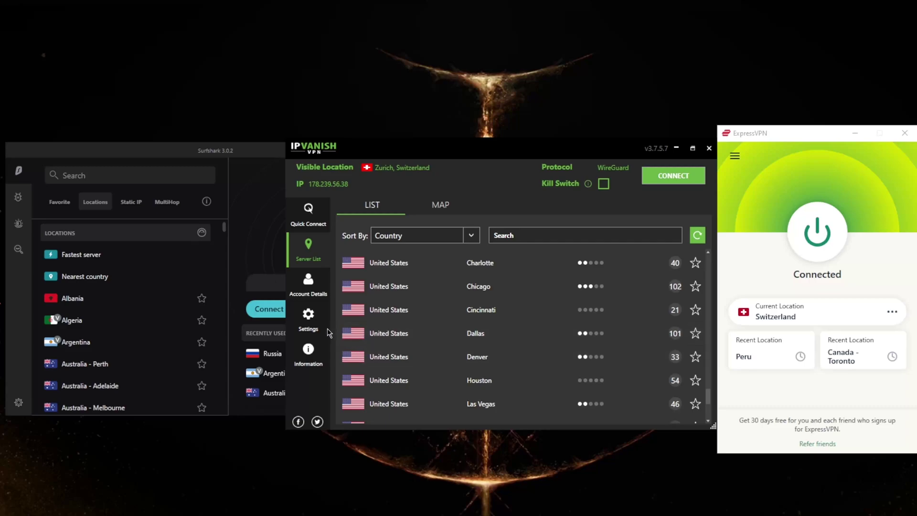
{"action": "left_click", "coordinate": [603, 185]}
Cycle focus across ExpressVPN and IPVanish, leaving Surfshark in front.
{"action": "left_click", "coordinate": [772, 170]}
{"action": "left_click", "coordinate": [487, 262]}
{"action": "left_click", "coordinate": [219, 141]}
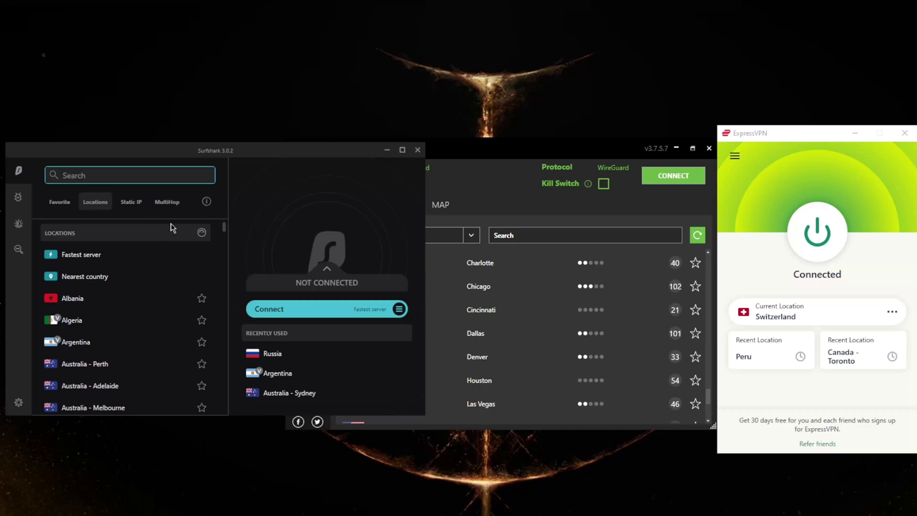
Browse Surfshark's MultiHop and Static IP server tabs, then enter its settings.
{"action": "left_click", "coordinate": [167, 201]}
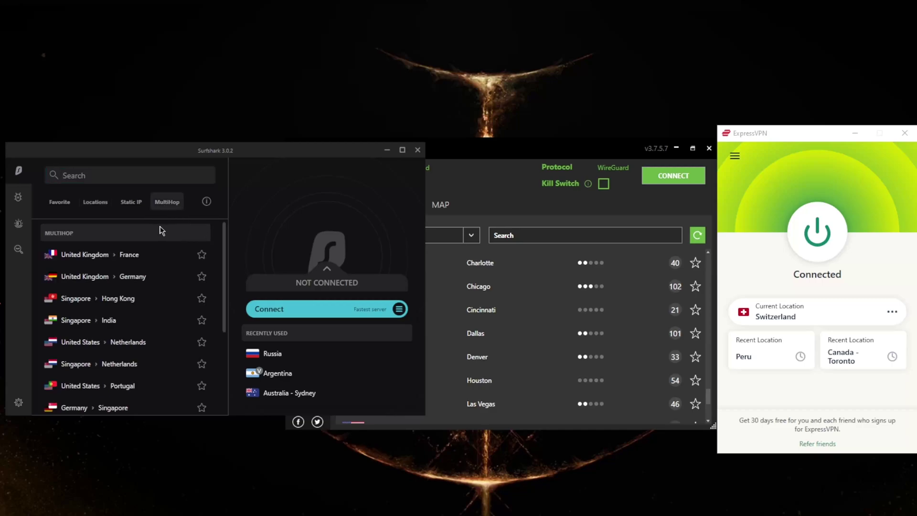
{"action": "left_click", "coordinate": [130, 201]}
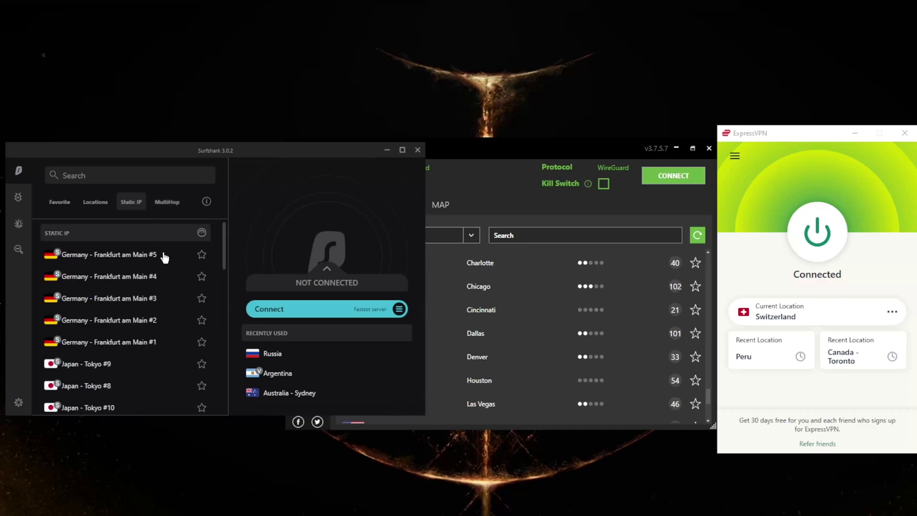
{"action": "left_click", "coordinate": [19, 402]}
{"action": "scroll", "coordinate": [122, 315], "scroll_direction": "down", "scroll_amount": 3}
Review Connectivity and the Whitelister split-tunneling options, returning to the main settings page.
{"action": "left_click", "coordinate": [123, 312]}
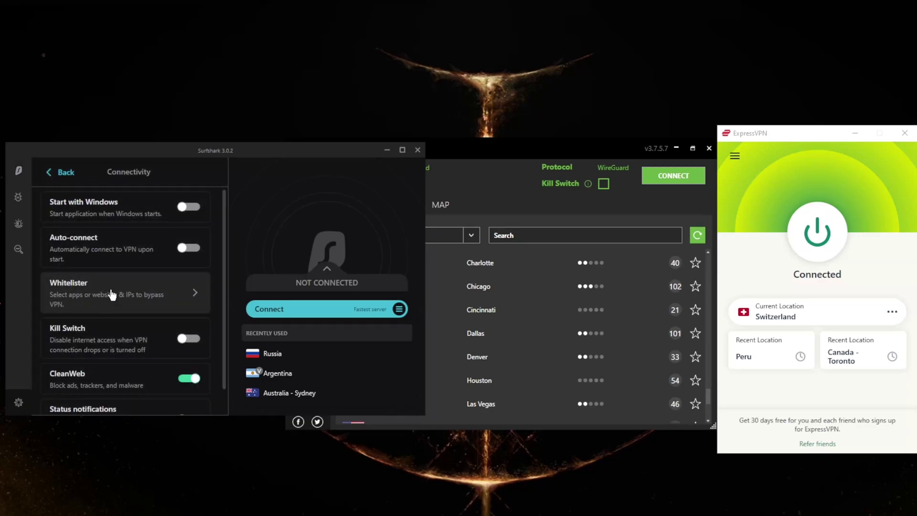
{"action": "left_click", "coordinate": [129, 290]}
{"action": "left_click", "coordinate": [66, 172]}
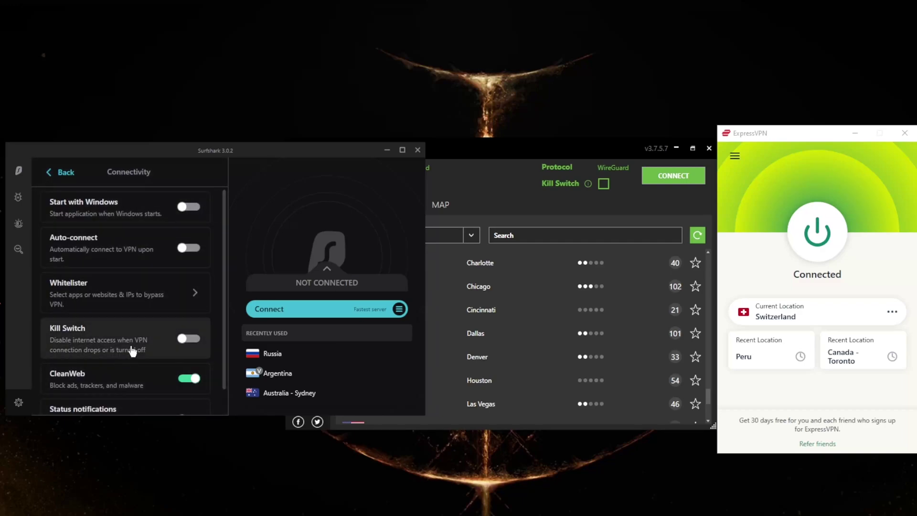
{"action": "scroll", "coordinate": [133, 344], "scroll_direction": "down", "scroll_amount": 1}
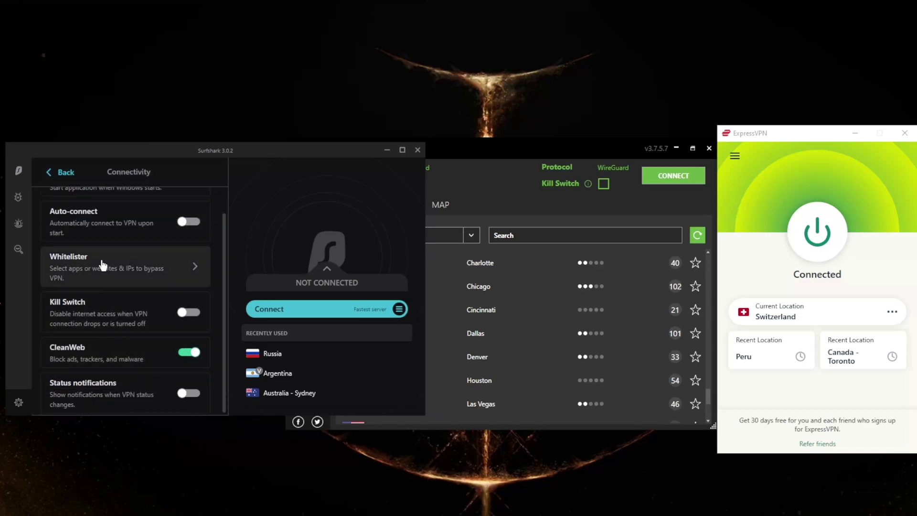
{"action": "left_click", "coordinate": [66, 172]}
{"action": "scroll", "coordinate": [119, 322], "scroll_direction": "down", "scroll_amount": 3}
In Advanced settings, try Shadowsocks but dismiss the warning so WireGuard stays the protocol.
{"action": "left_click", "coordinate": [123, 339]}
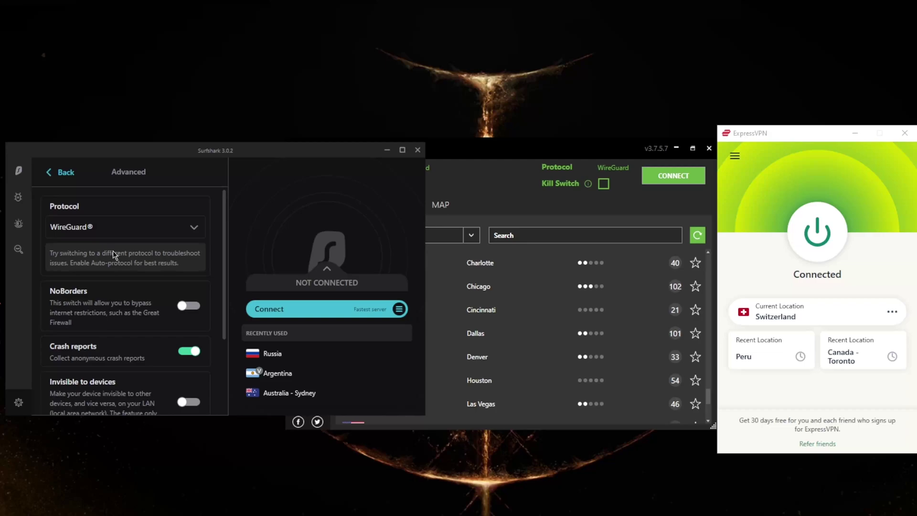
{"action": "left_click", "coordinate": [122, 228]}
{"action": "left_click", "coordinate": [104, 350]}
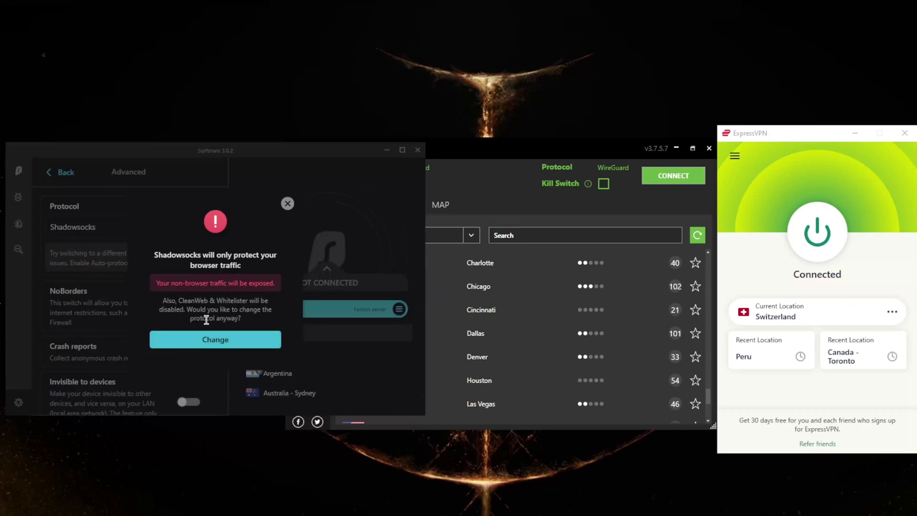
{"action": "left_click", "coordinate": [289, 204]}
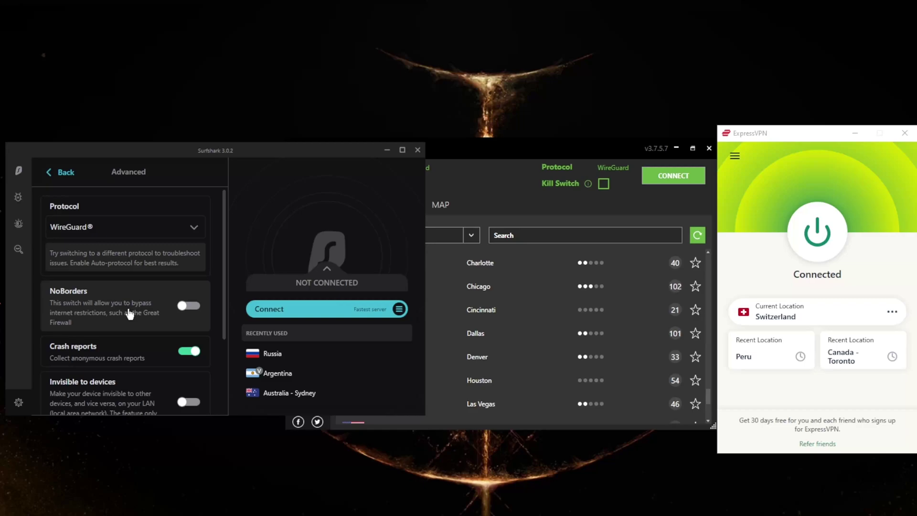
Leave settings and show Surfshark's Locations list again.
{"action": "left_click", "coordinate": [20, 173]}
{"action": "left_click", "coordinate": [95, 202]}
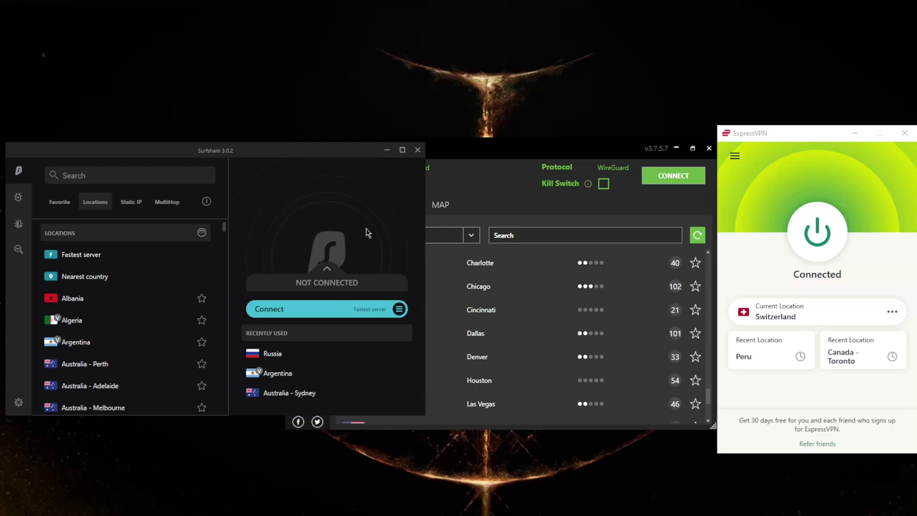
{"action": "left_click", "coordinate": [513, 182]}
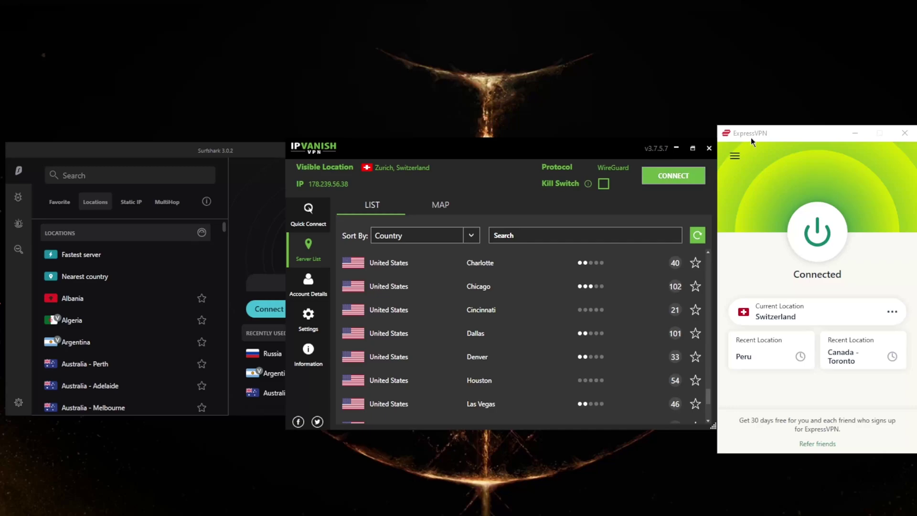
{"action": "left_click", "coordinate": [241, 150]}
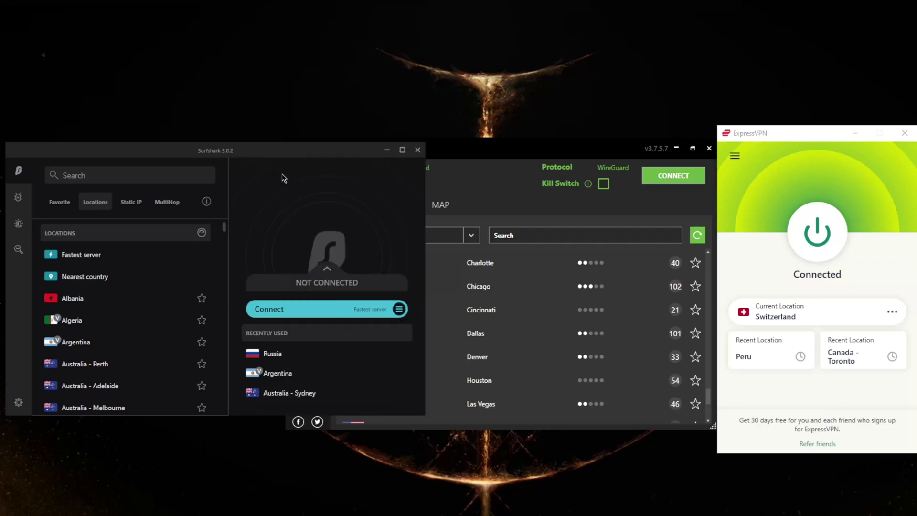